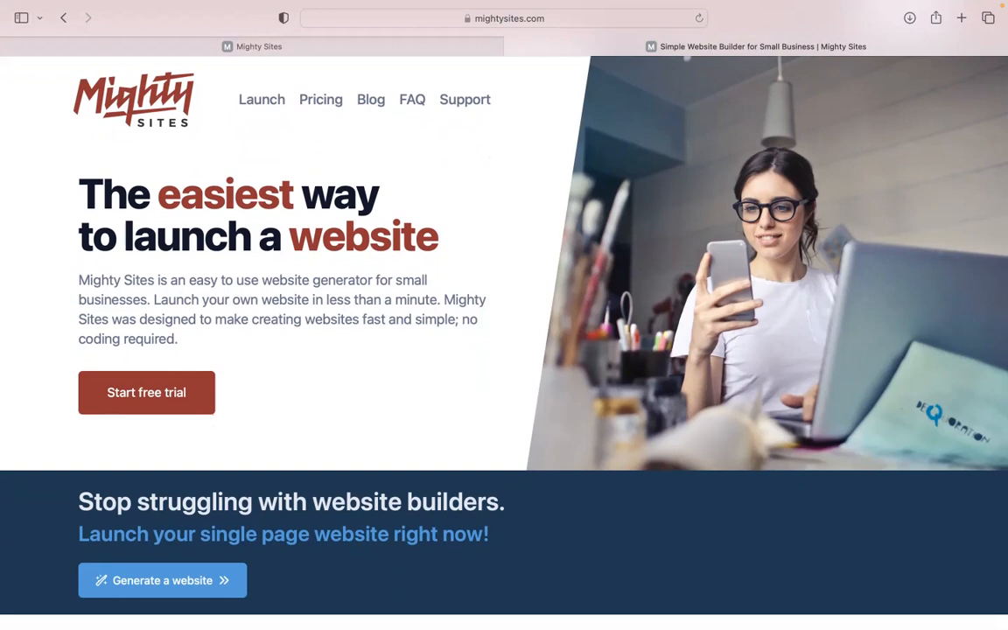
# Look through the Mighty Sites home page, from the opening banner down to the one-page website features
pyautogui.scroll(-5, 504, 341)
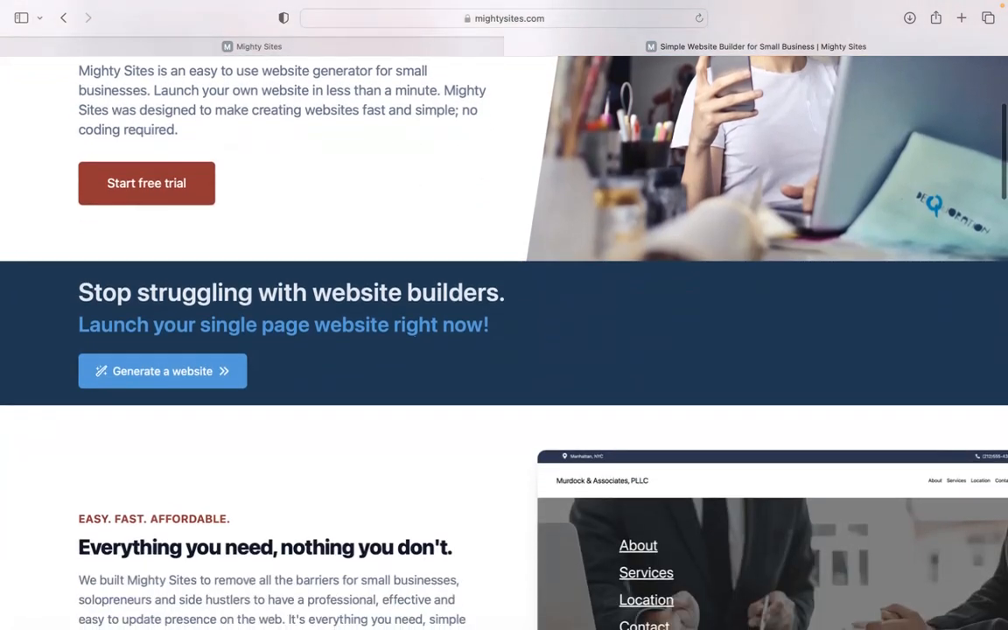
pyautogui.scroll(-2, 504, 341)
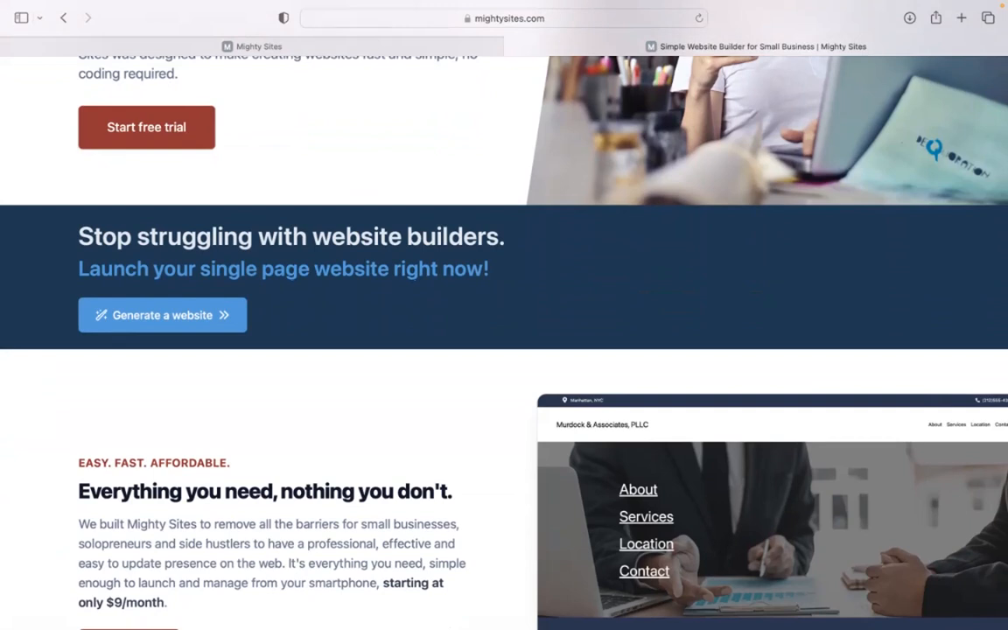
pyautogui.scroll(-10, 504, 342)
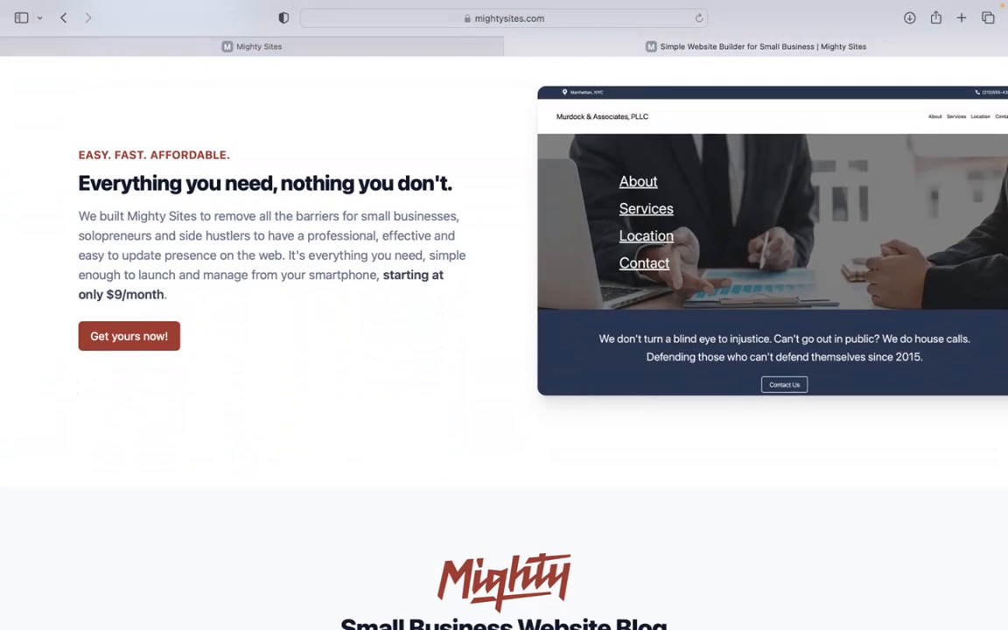
pyautogui.scroll(-5, 504, 342)
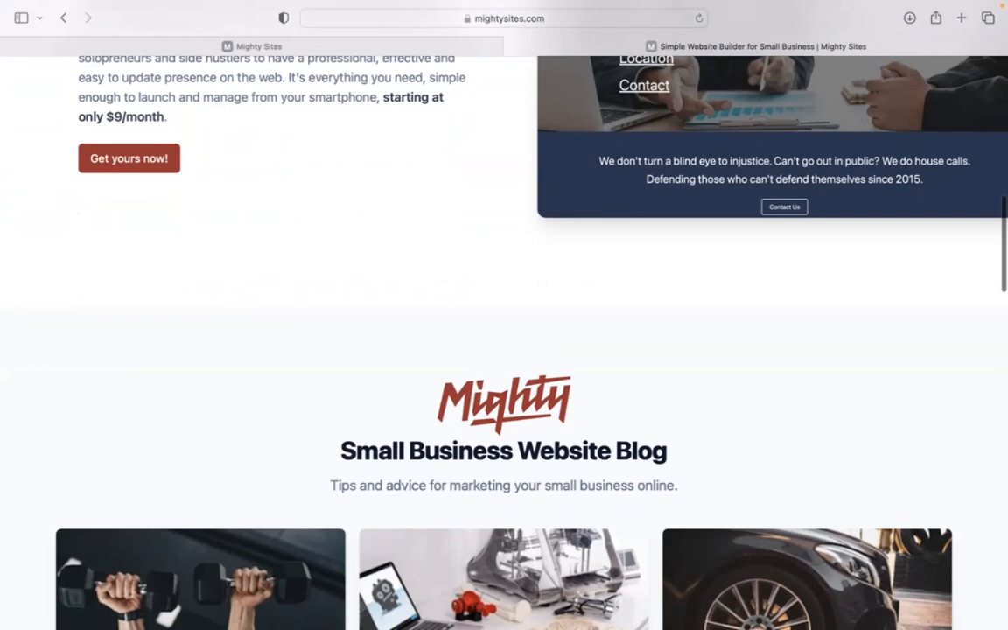
pyautogui.scroll(-10, 504, 342)
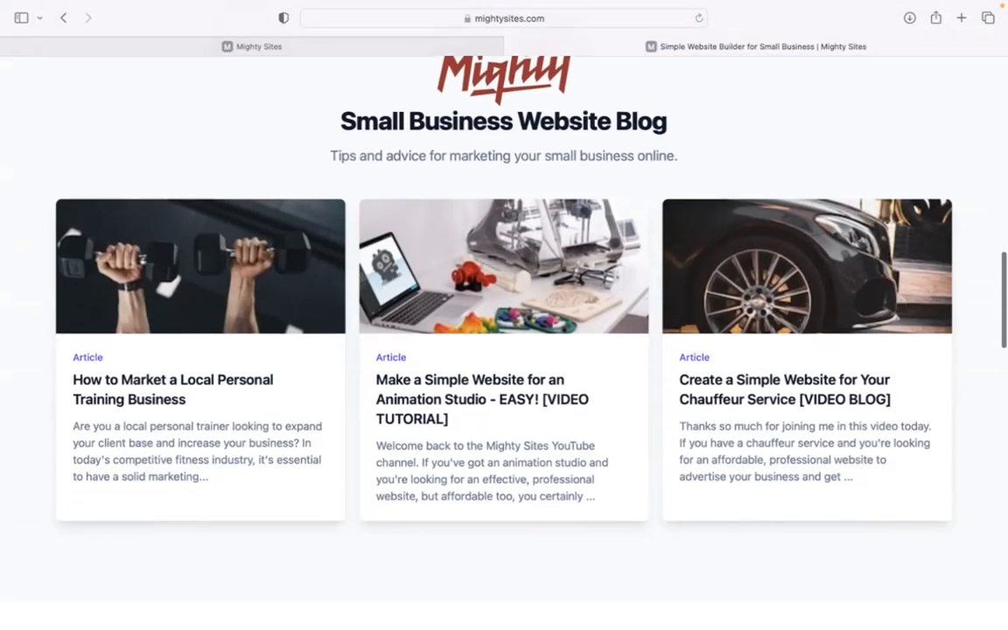
pyautogui.scroll(-9, 504, 341)
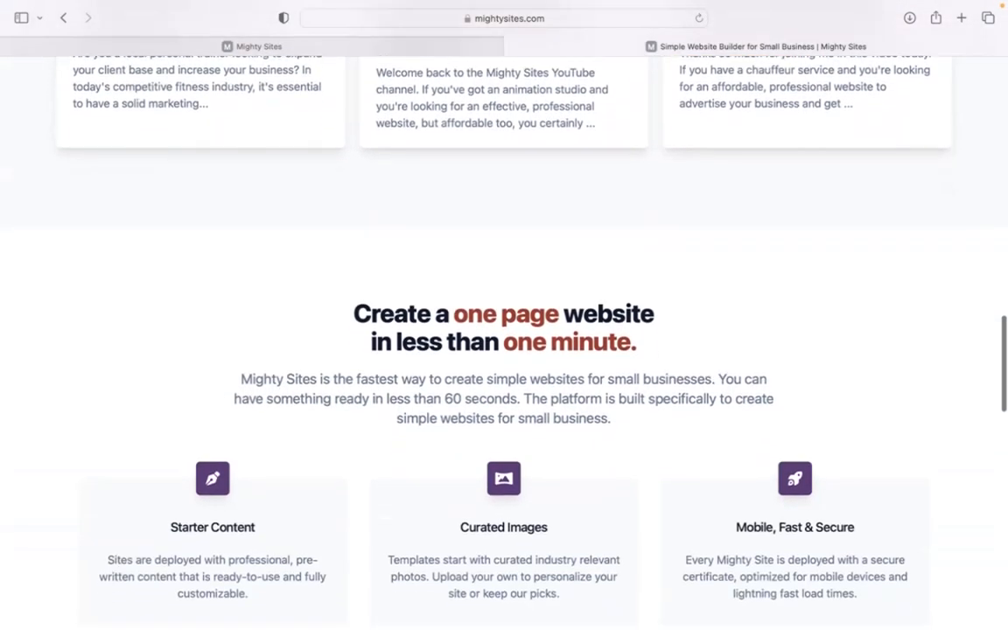
pyautogui.scroll(-1, 504, 342)
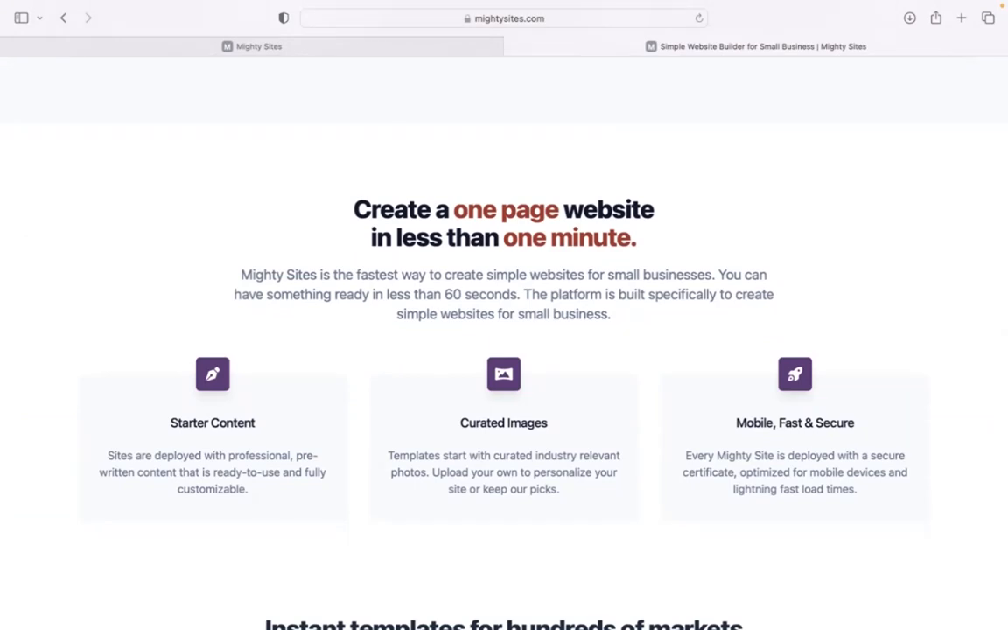
# Switch to the site-building page and browse the available market templates
pyautogui.click(373, 51)
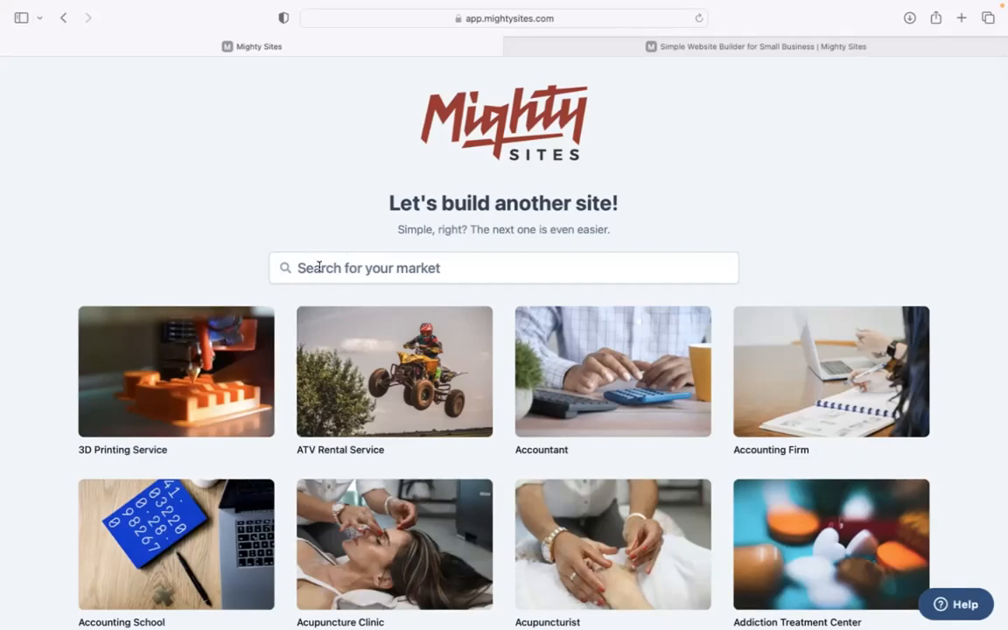
pyautogui.scroll(-15, 309, 228)
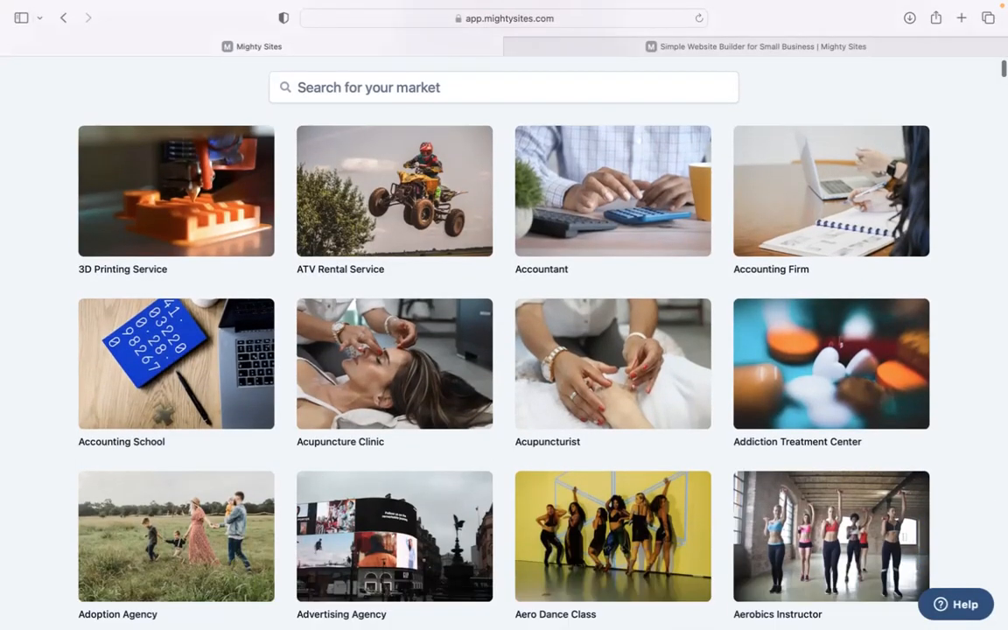
pyautogui.scroll(-19, 504, 342)
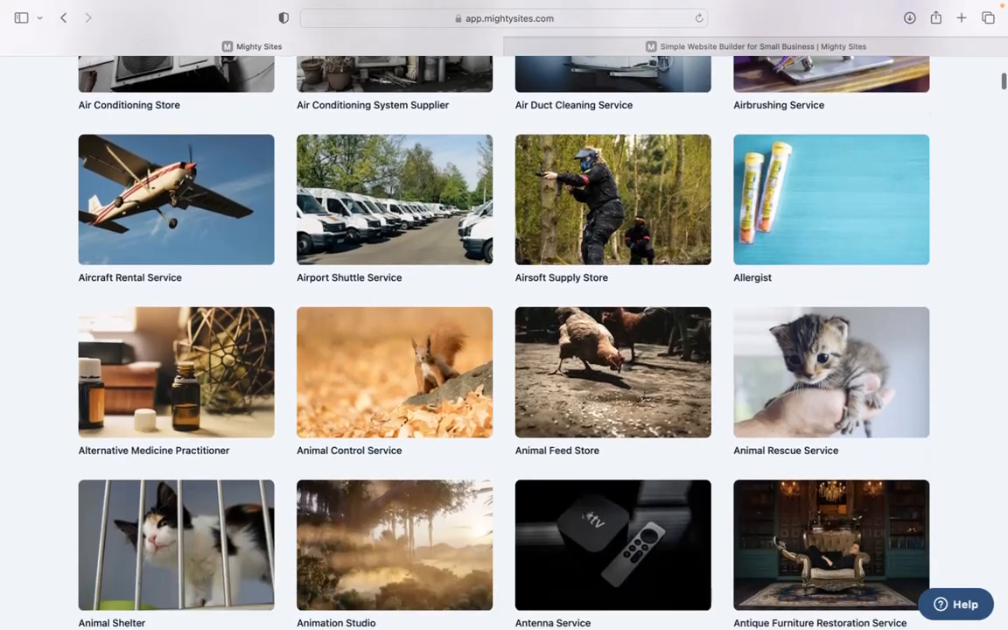
pyautogui.scroll(-12, 504, 341)
pyautogui.scroll(16, 504, 341)
pyautogui.scroll(20, 329, 236)
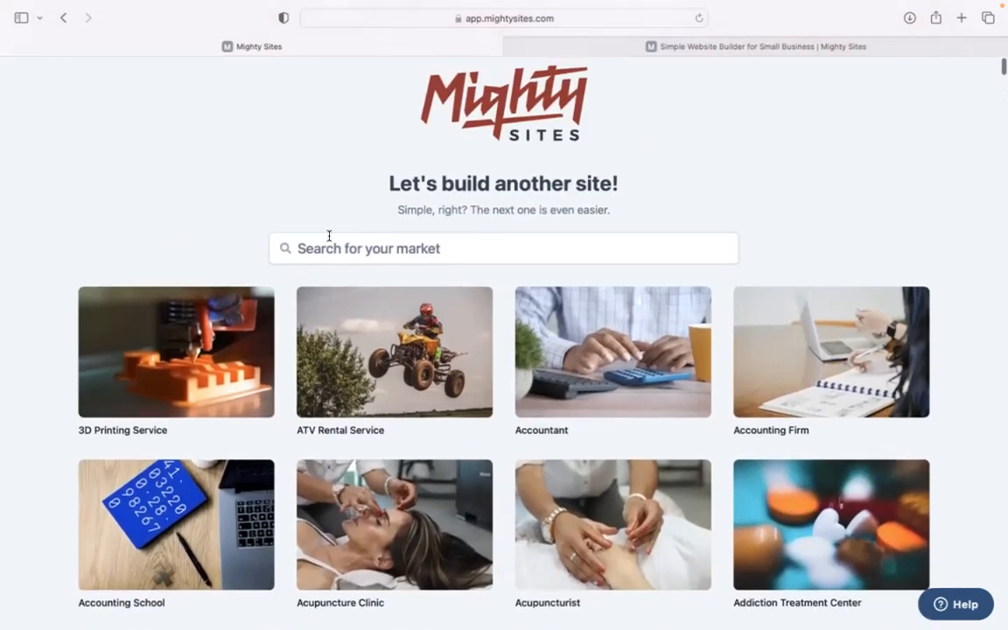
# Search the markets for "commercial ph" and choose the Commercial Photographer template
pyautogui.click(434, 250)
pyautogui.write('co')
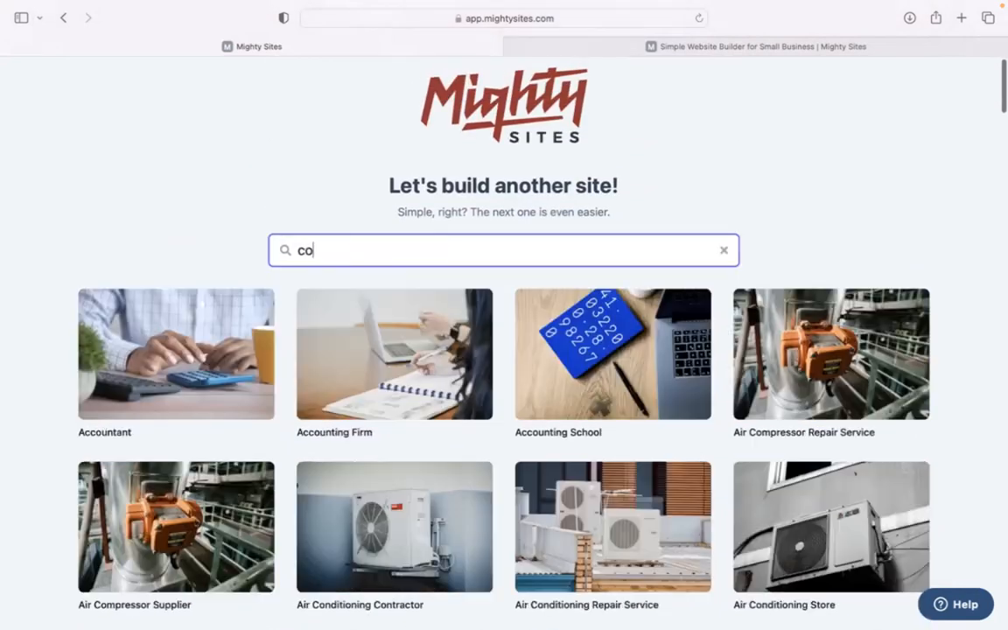
pyautogui.write('mmercial ph')
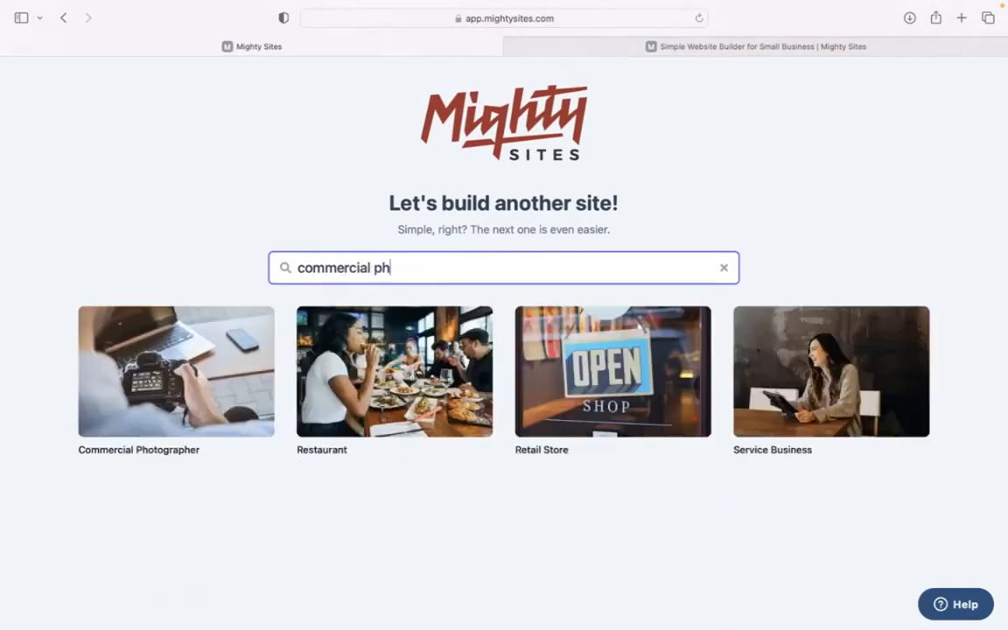
pyautogui.click(165, 385)
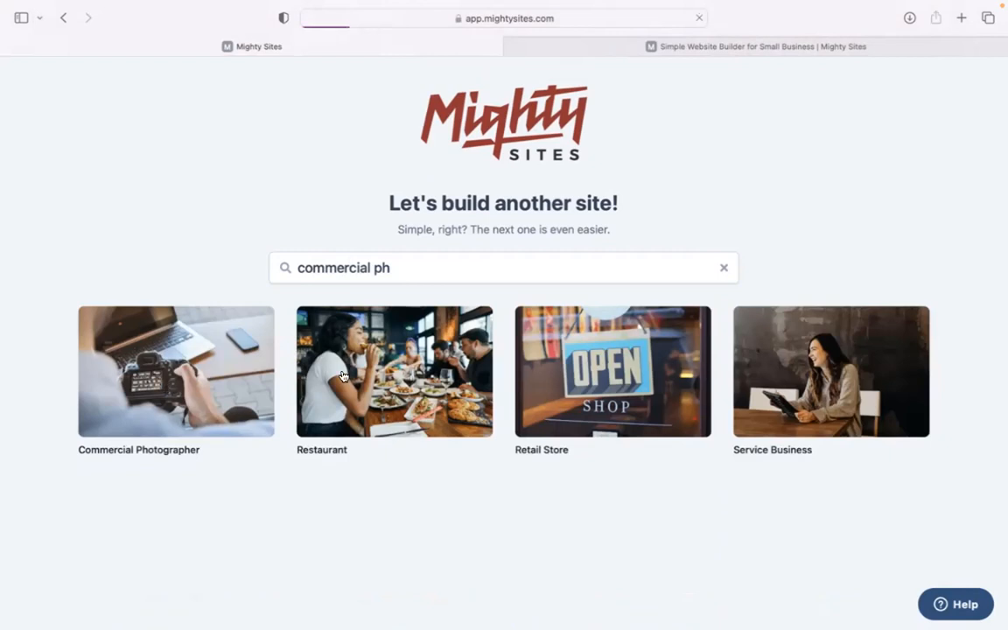
# Fill in the company details with the name Picture Perfect, the city Denver and the state Colorado
pyautogui.write('Picture Perfect')
pyautogui.click(378, 344)
pyautogui.write('Denvber')
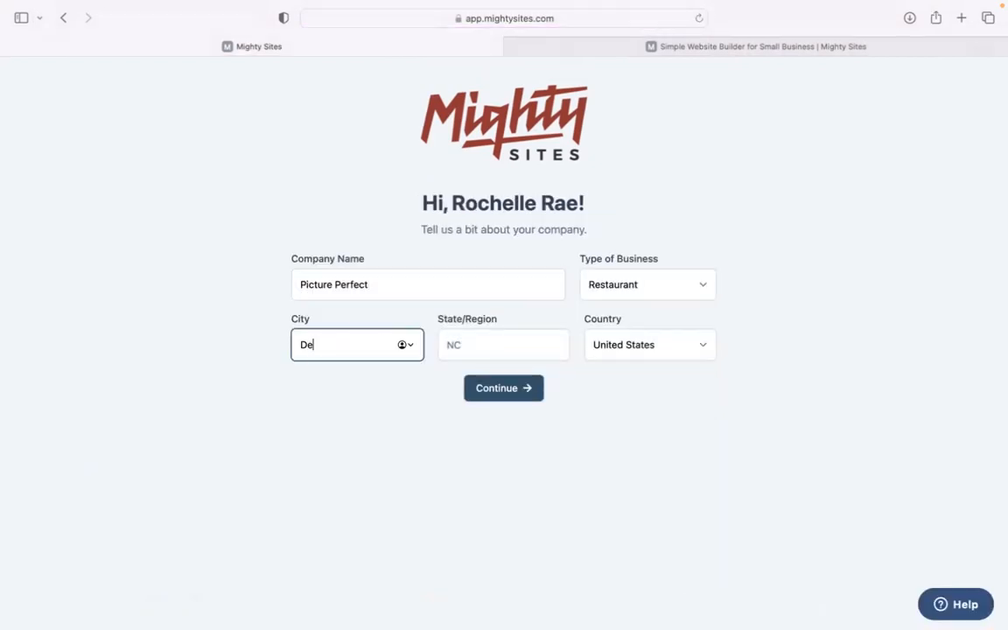
pyautogui.press('BackSpace')
pyautogui.write('er')
pyautogui.click(470, 334)
pyautogui.write('Colorado')
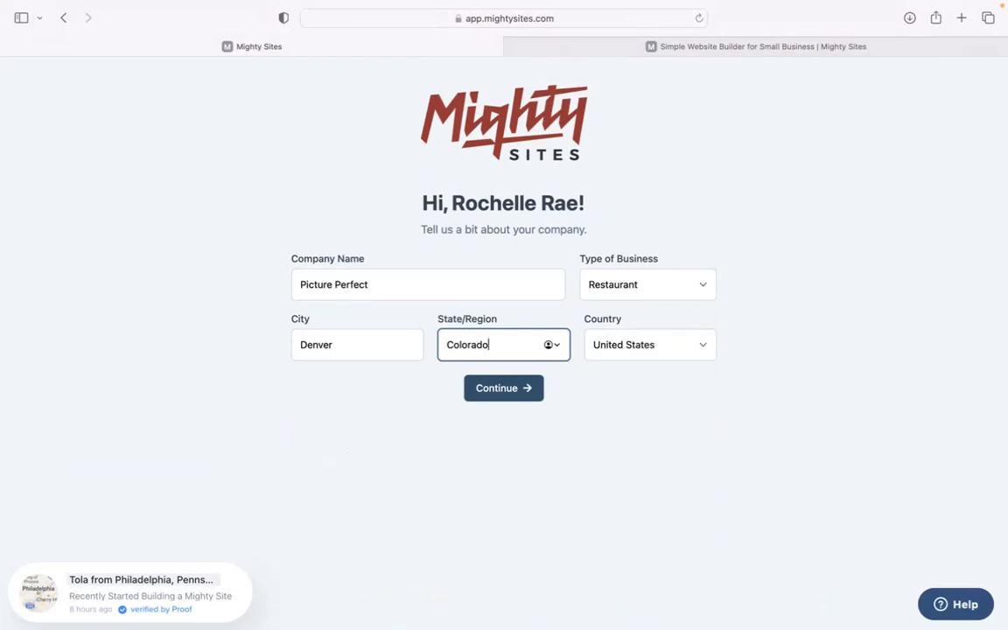
# Choose the type of business and submit the company details to generate the website
pyautogui.click(640, 296)
pyautogui.click(645, 313)
pyautogui.click(530, 392)
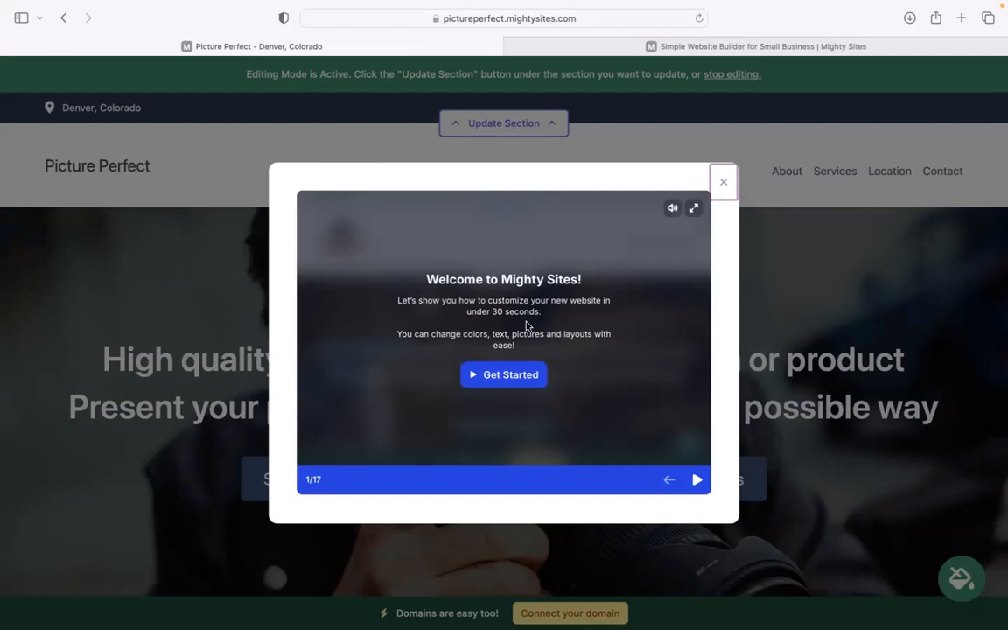
# Go through the slides of the welcome tutorial and close it
pyautogui.click(697, 480)
pyautogui.click(697, 480)
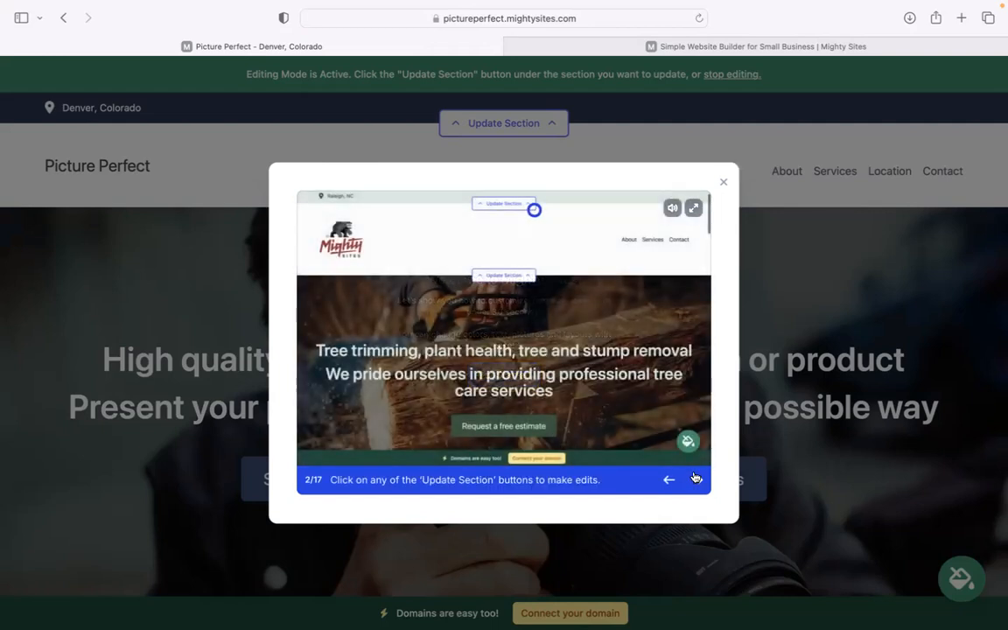
pyautogui.click(697, 480)
pyautogui.click(696, 480)
pyautogui.click(696, 480)
pyautogui.click(696, 479)
pyautogui.click(696, 480)
pyautogui.click(696, 479)
pyautogui.click(724, 182)
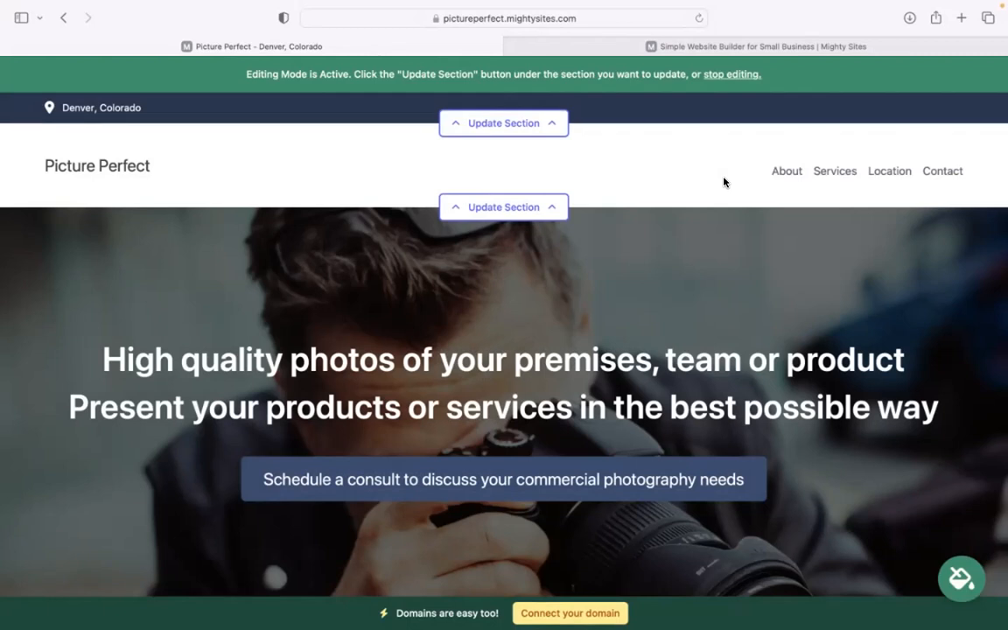
# Read the photographer introduction and the About Me section of the generated website
pyautogui.scroll(-10, 504, 297)
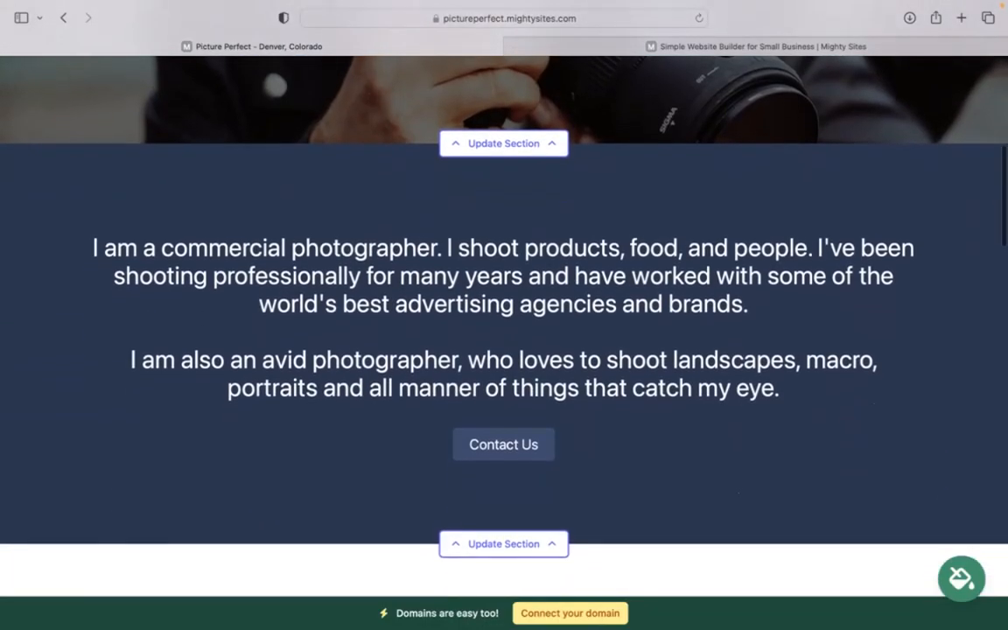
pyautogui.moveTo(51, 253); pyautogui.dragTo(818, 385)
pyautogui.click(701, 343)
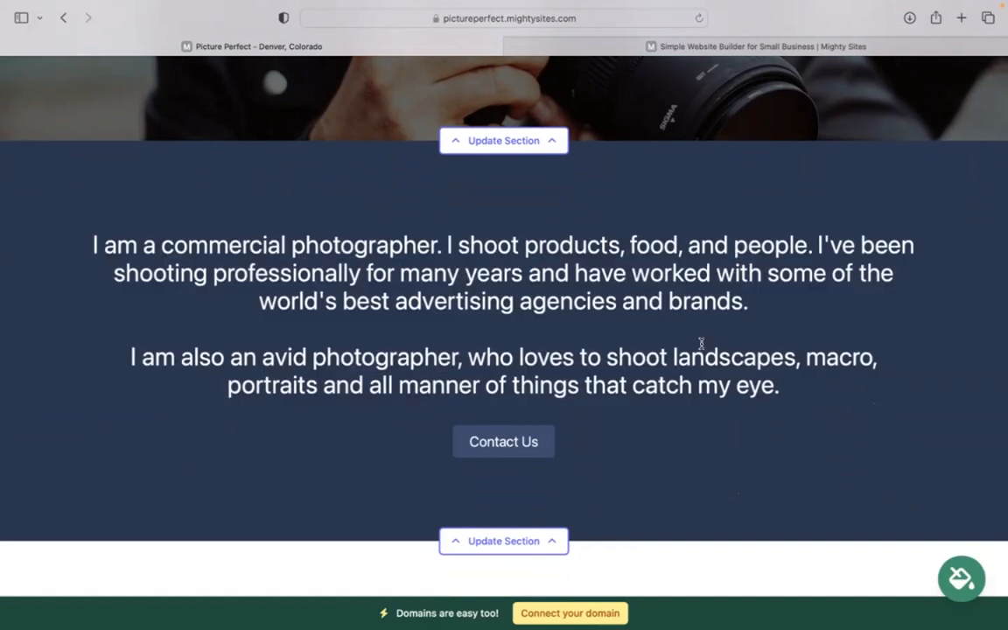
pyautogui.scroll(-10, 700, 343)
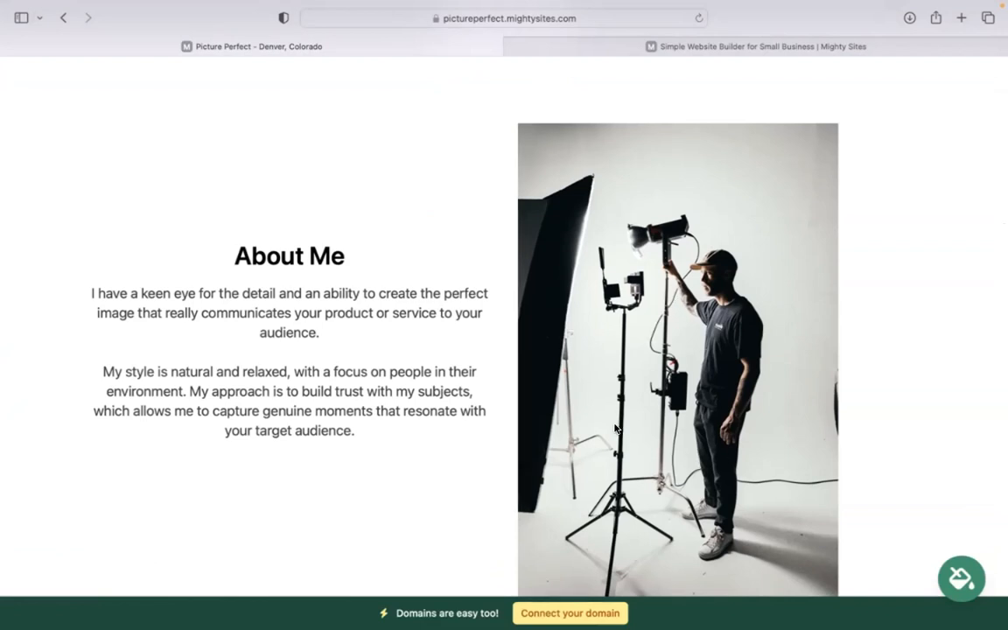
pyautogui.scroll(-6, 504, 350)
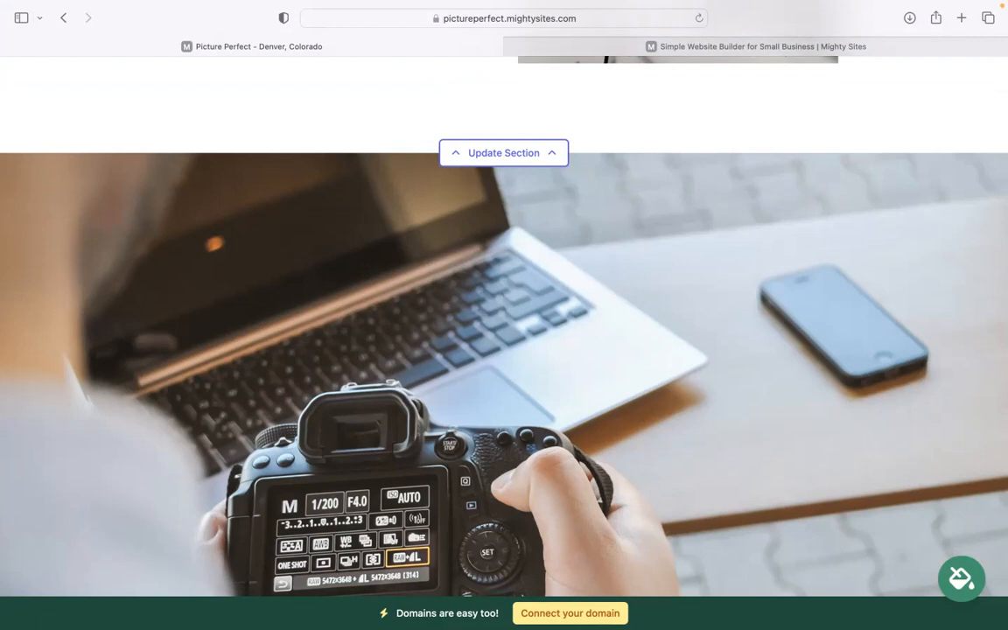
# Examine the Commercial Photography Services list, the business description and the location section of the generated website
pyautogui.scroll(-5, 504, 350)
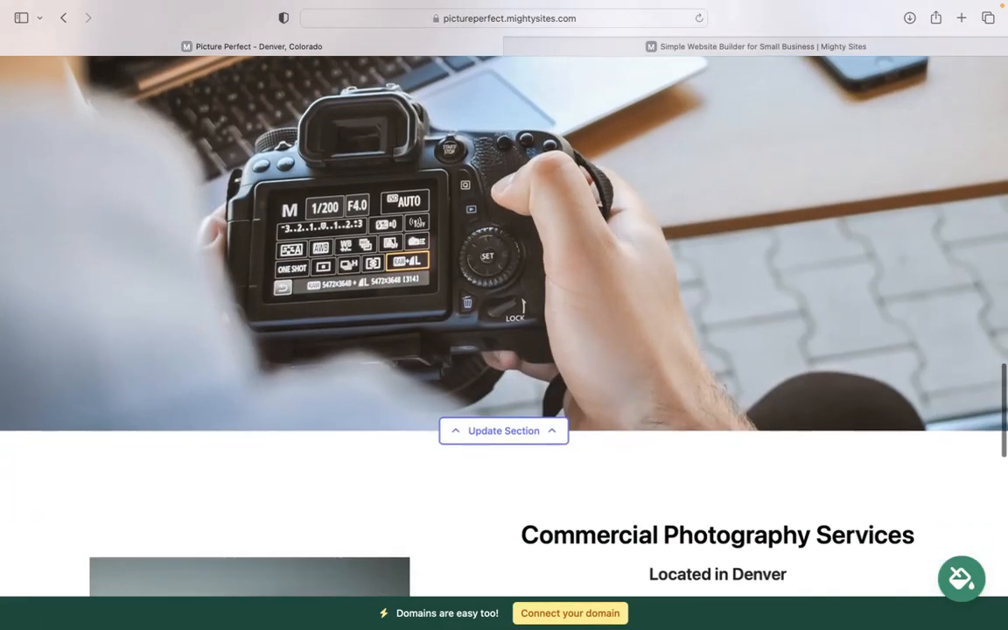
pyautogui.scroll(-3, 504, 350)
pyautogui.scroll(-5, 662, 232)
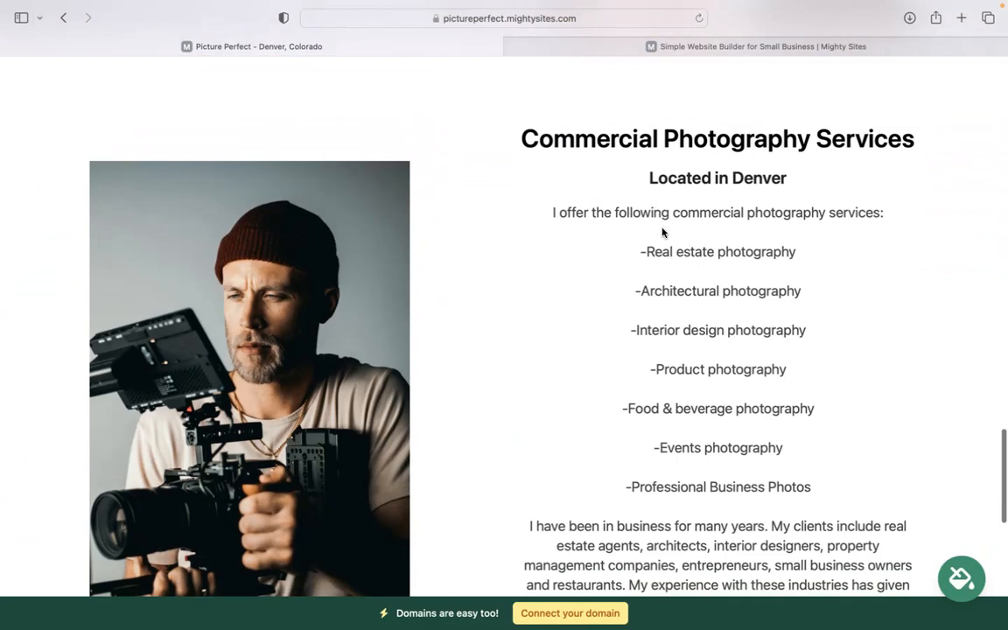
pyautogui.moveTo(543, 205); pyautogui.dragTo(759, 540)
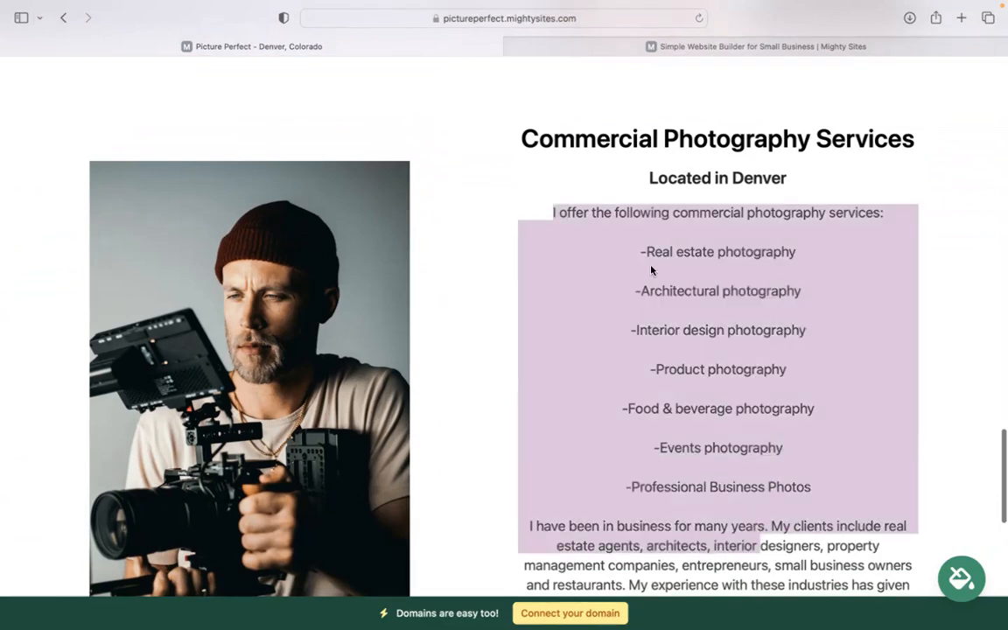
pyautogui.click(626, 232)
pyautogui.moveTo(625, 233); pyautogui.dragTo(796, 514)
pyautogui.doubleClick(795, 515)
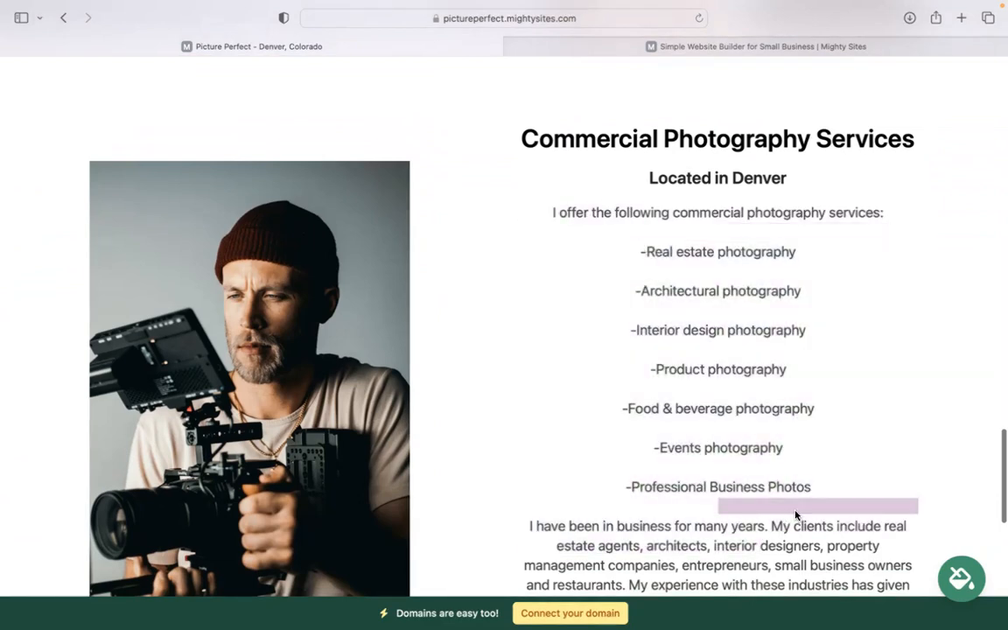
pyautogui.scroll(-7, 795, 515)
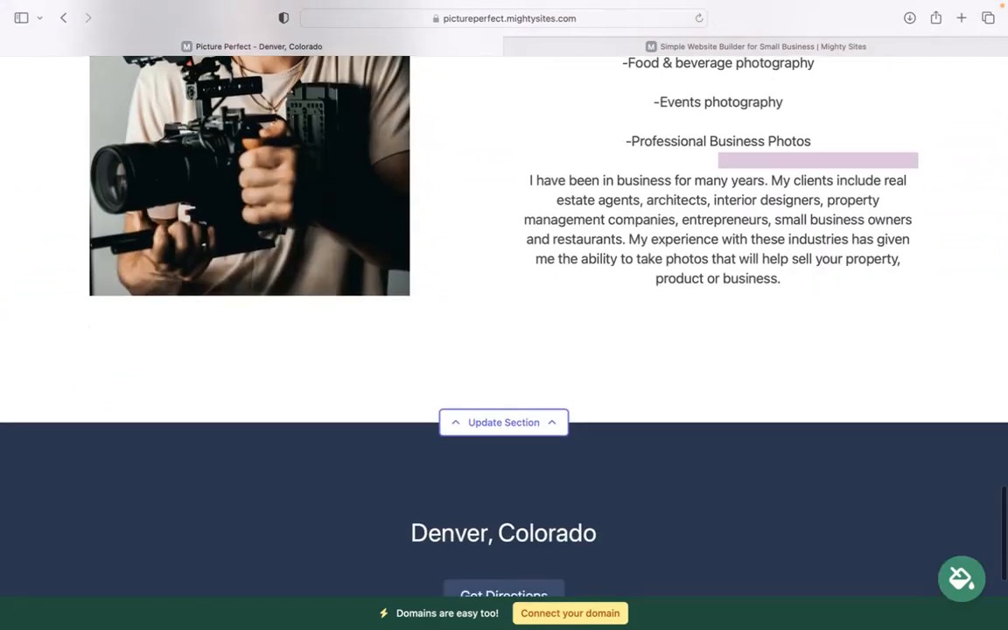
pyautogui.scroll(-4, 504, 315)
# Open the location details of the header contact bar, enter the organization email and show it on the site
pyautogui.scroll(3, 504, 315)
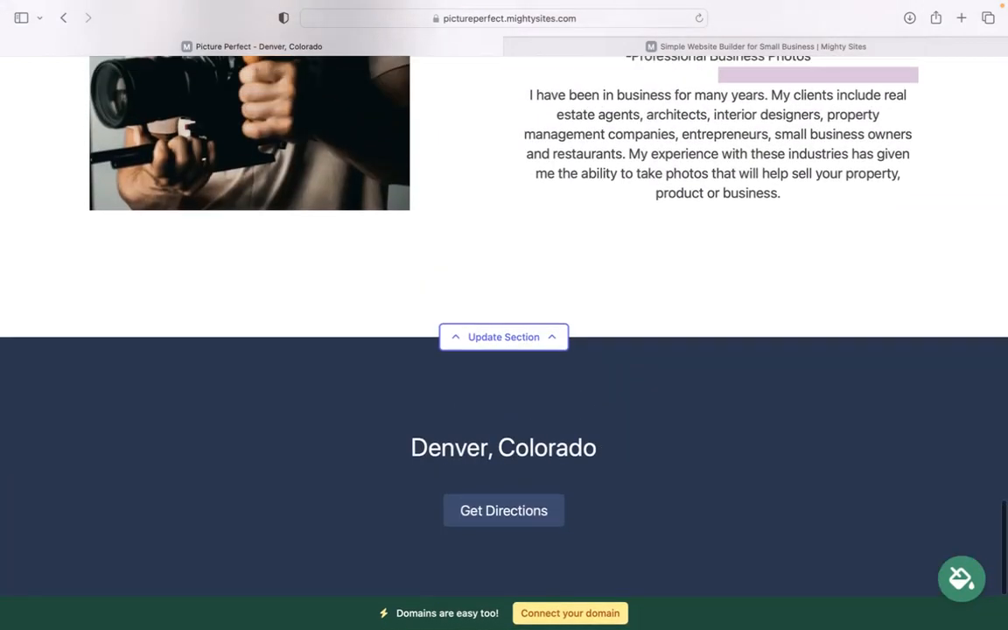
pyautogui.scroll(4, 504, 315)
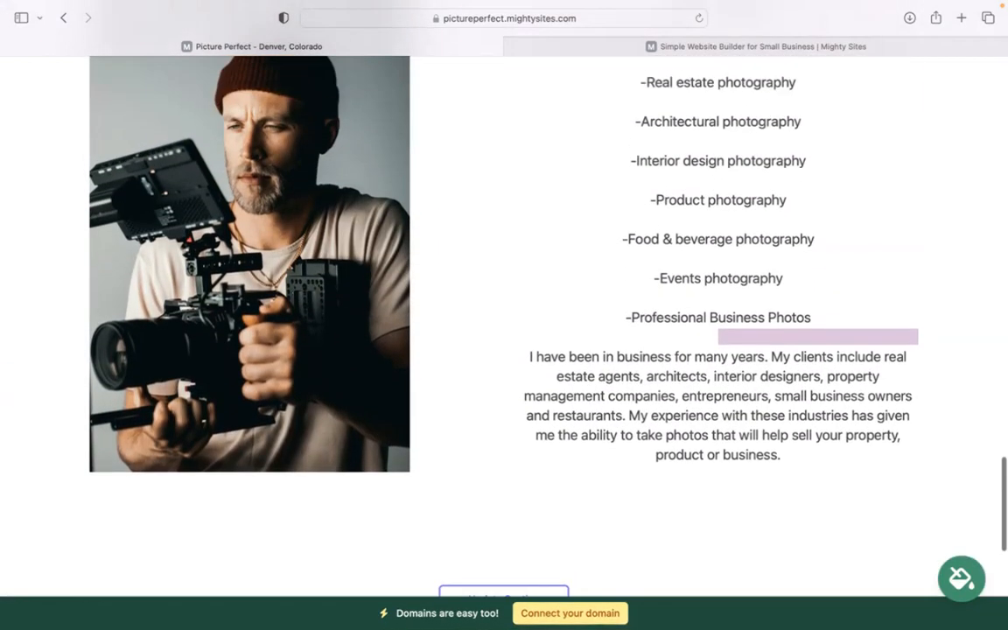
pyautogui.scroll(9, 504, 315)
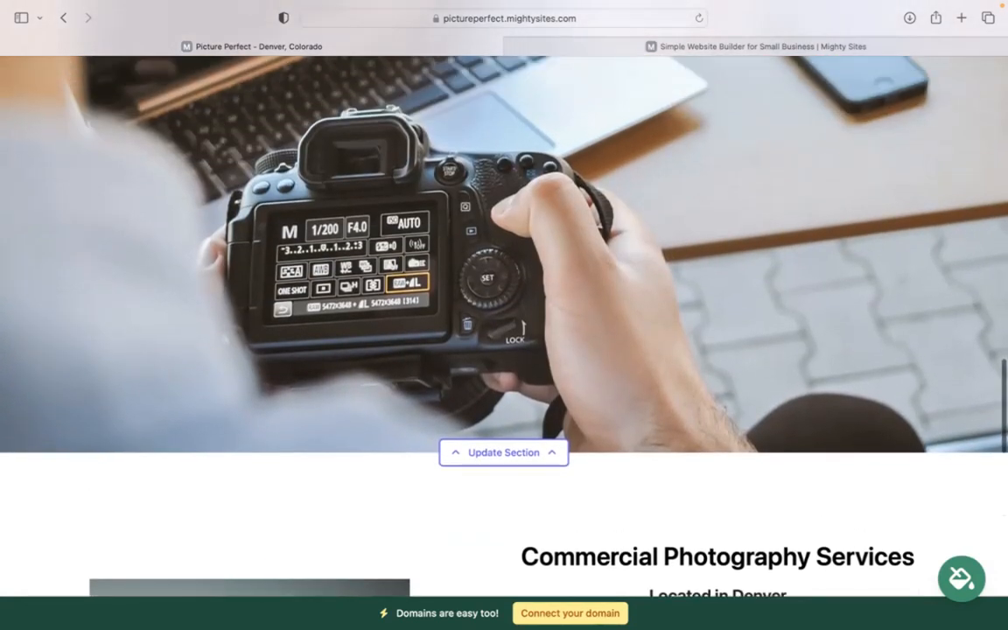
pyautogui.scroll(8, 504, 315)
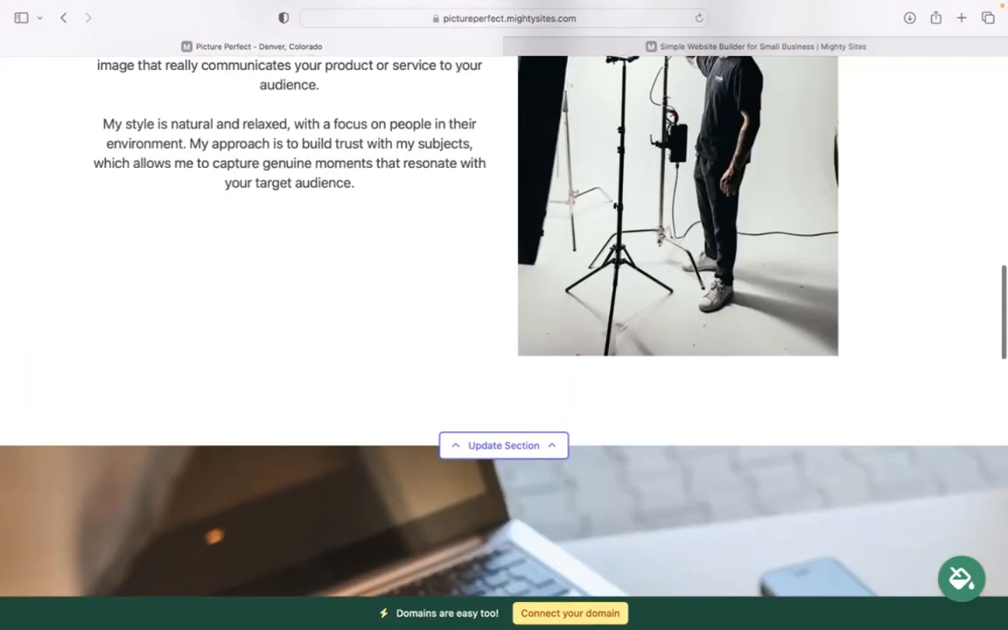
pyautogui.scroll(5, 504, 315)
pyautogui.scroll(8, 504, 315)
pyautogui.scroll(5, 504, 315)
pyautogui.scroll(2, 504, 315)
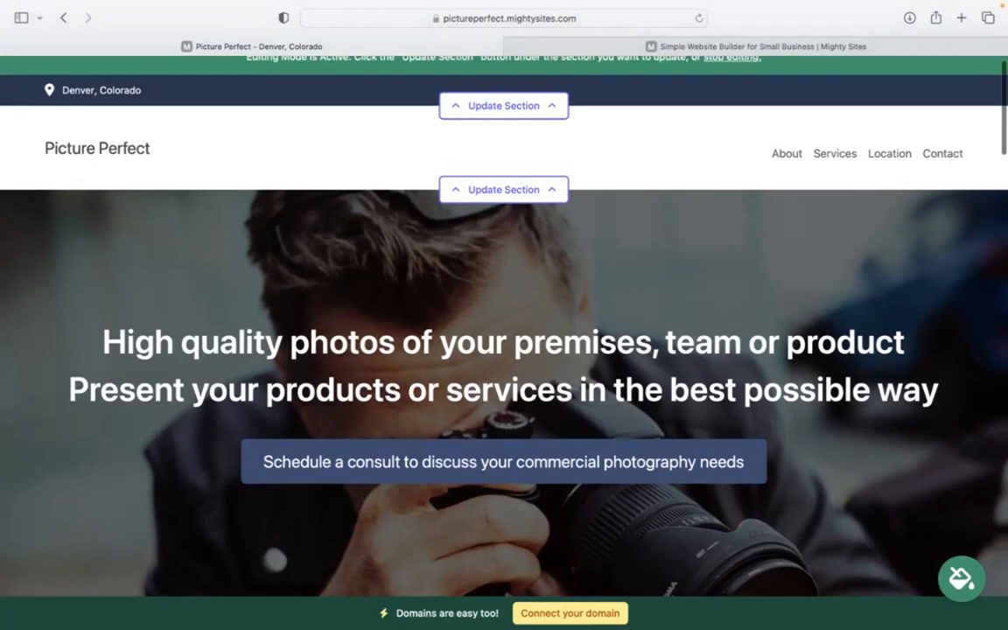
pyautogui.click(536, 106)
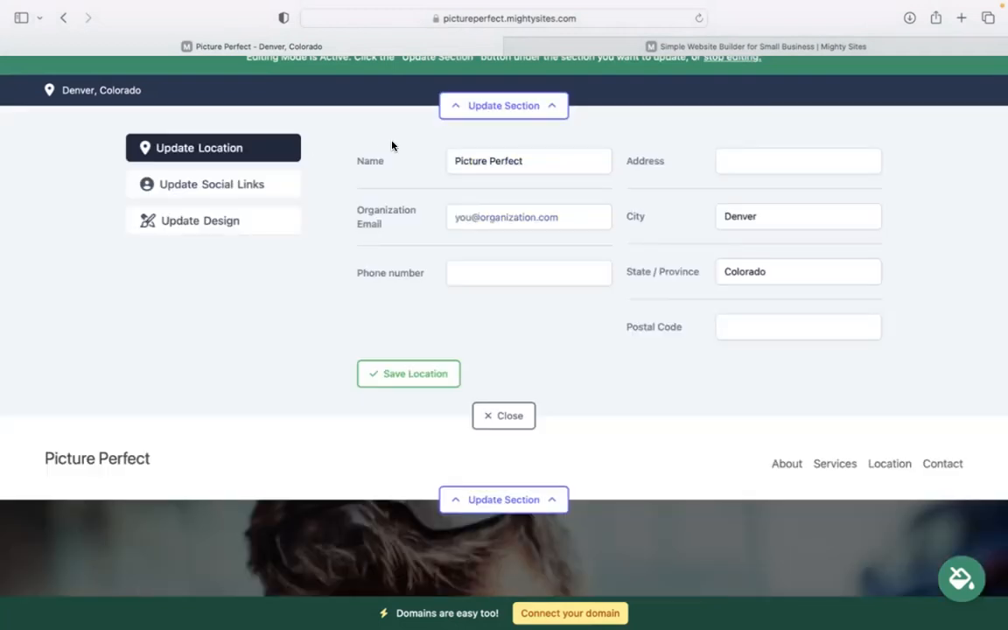
pyautogui.scroll(1, 392, 146)
pyautogui.click(522, 233)
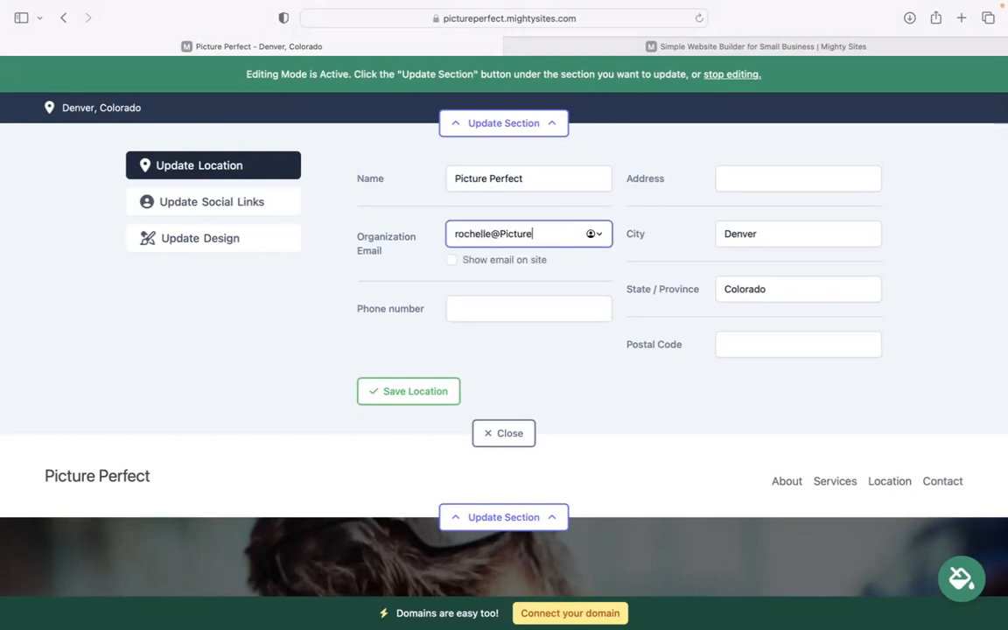
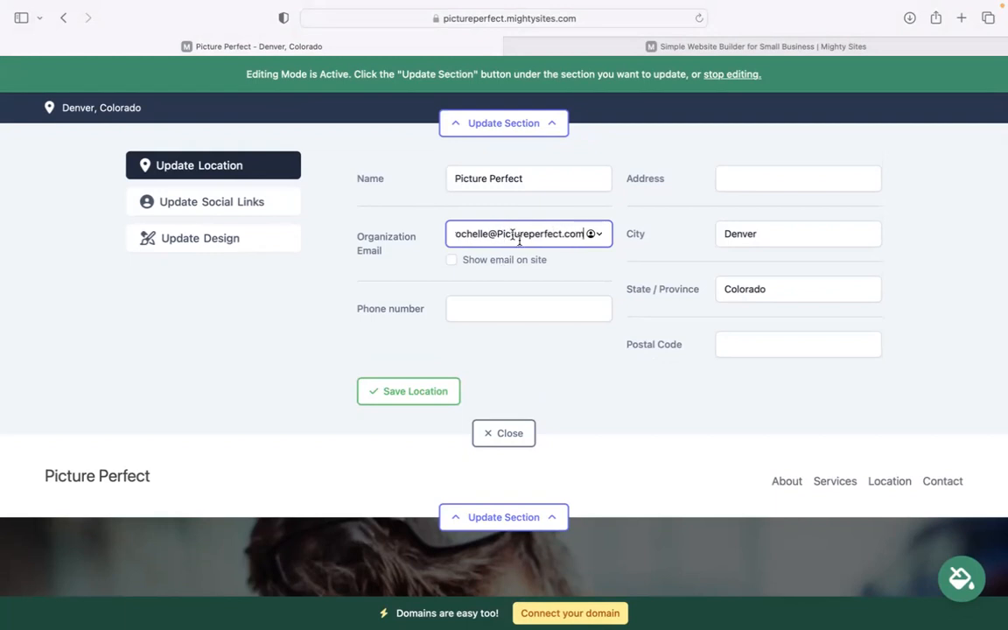
pyautogui.click(452, 260)
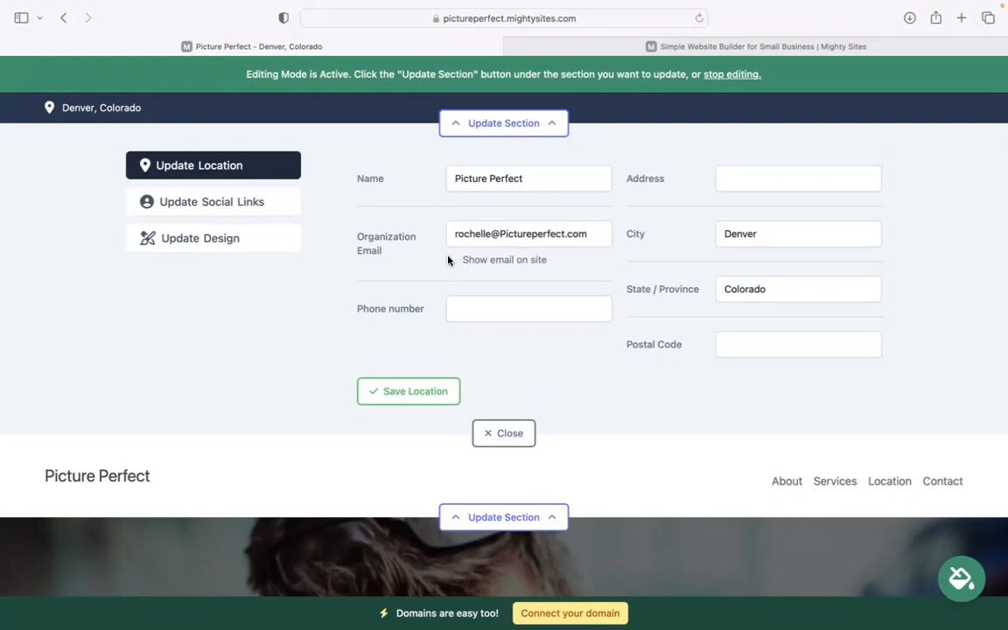
# Fill in the business phone number, street address and postal code in the location details
pyautogui.click(473, 318)
pyautogui.write('494-4')
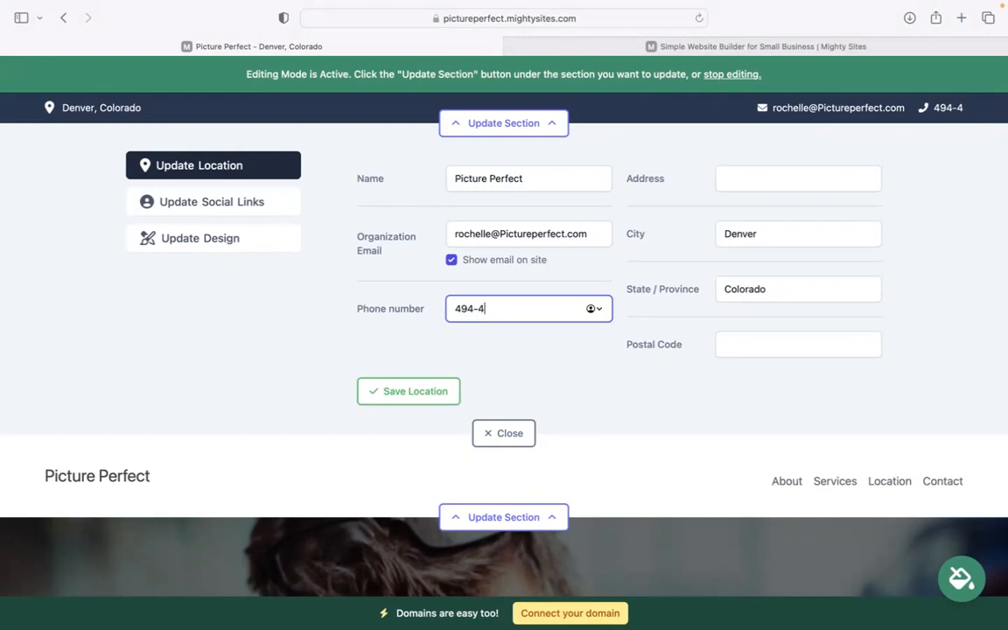
pyautogui.write('0403')
pyautogui.click(738, 182)
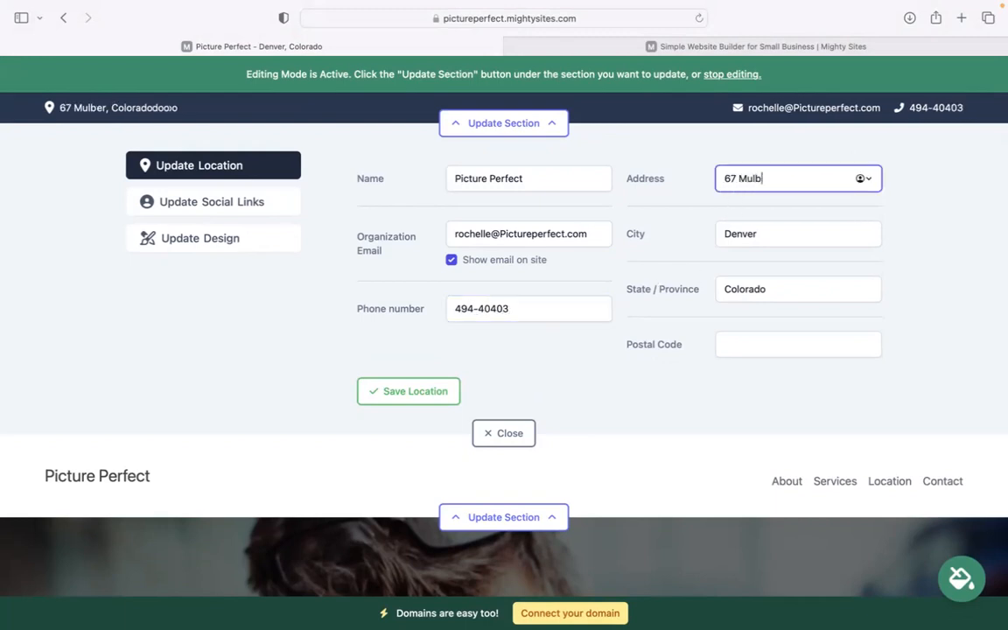
pyautogui.click(758, 348)
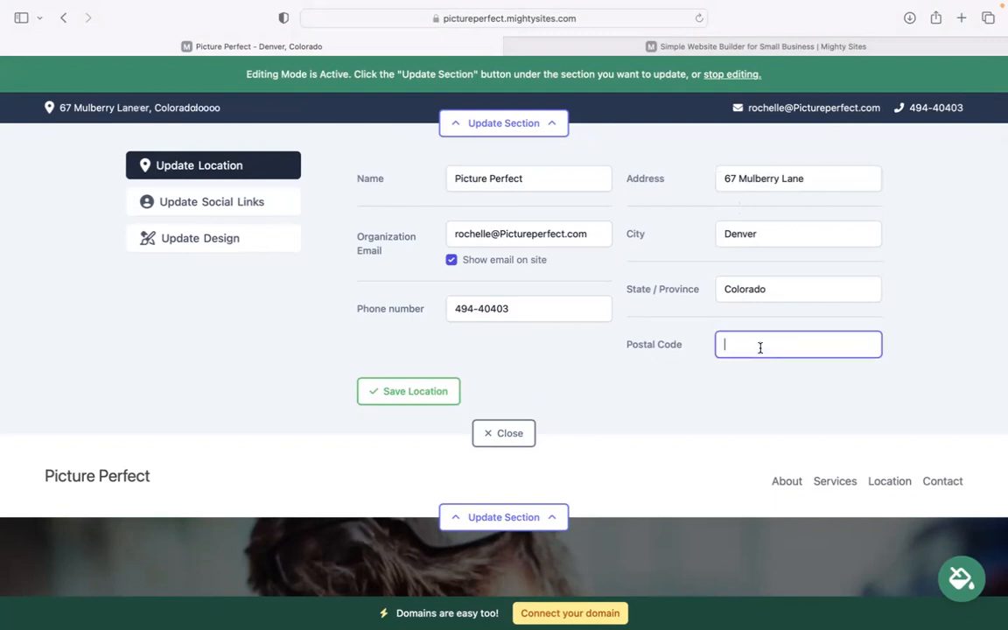
pyautogui.write('40303')
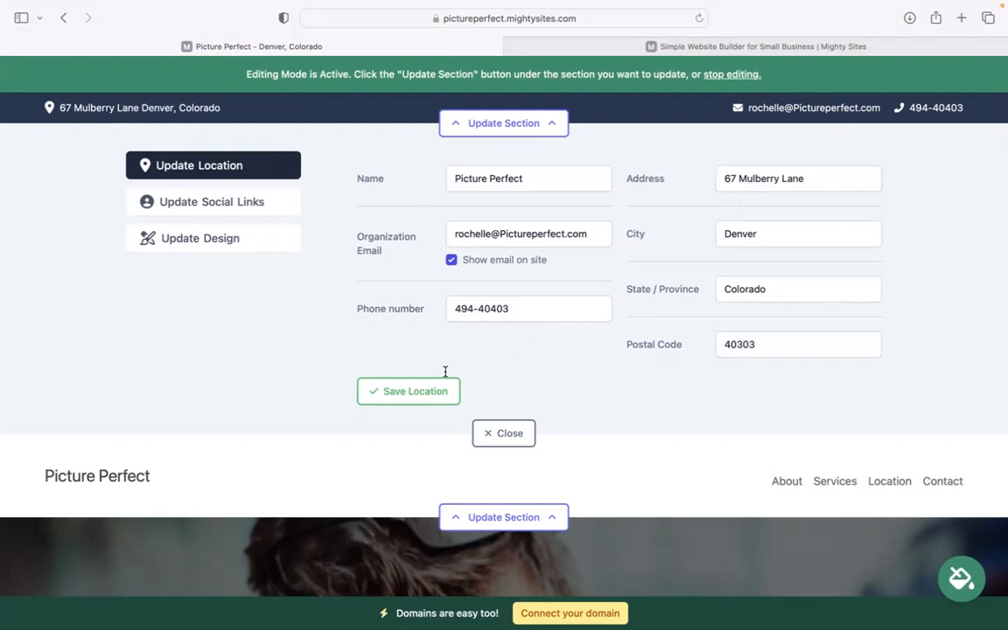
# Save the location details and the blank social links, and close the contact bar's editing area
pyautogui.click(446, 391)
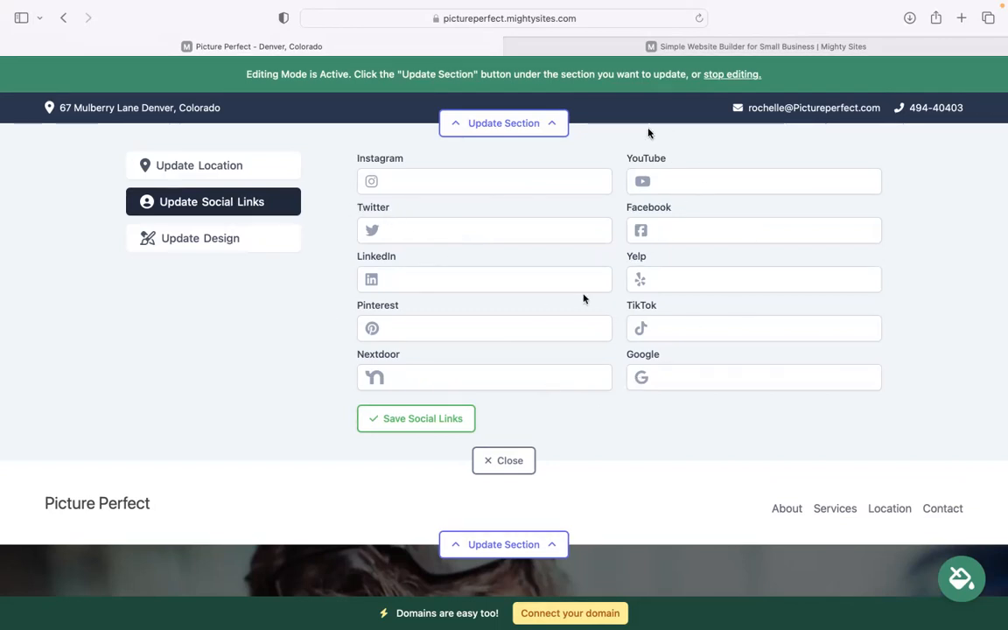
pyautogui.click(405, 420)
pyautogui.click(507, 461)
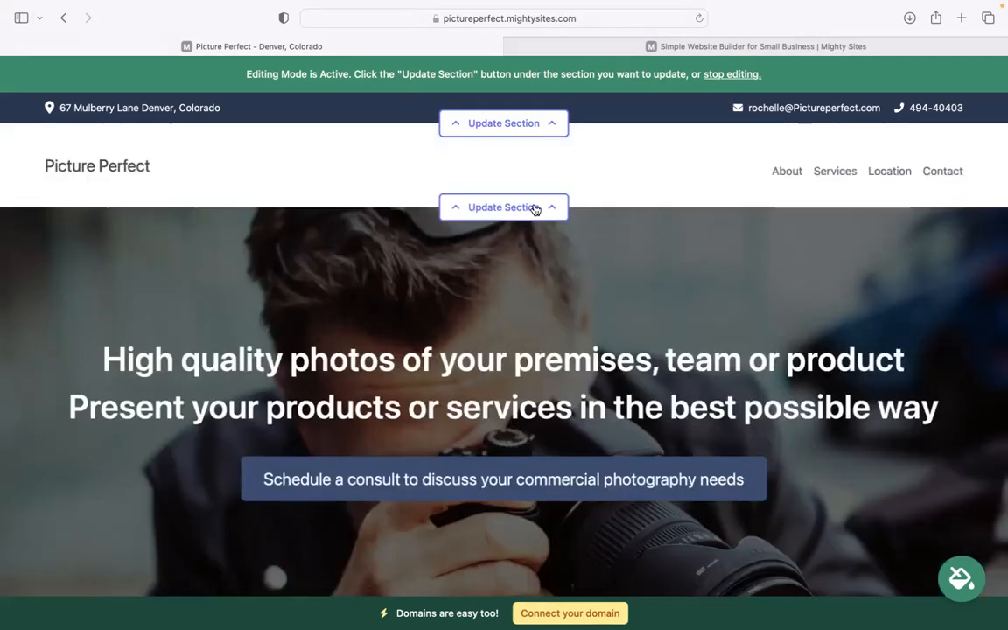
# Upload "Mighty Sites Logo YouTube.png" from the Downloads folder as the logo of the header section
pyautogui.click(535, 209)
pyautogui.click(450, 289)
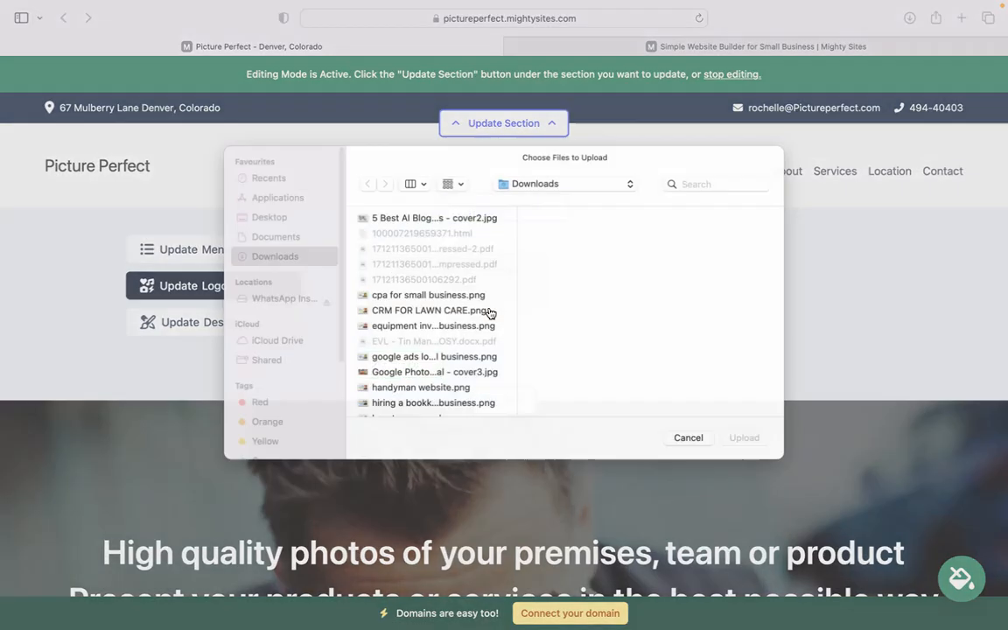
pyautogui.click(487, 417)
pyautogui.press('Down')
pyautogui.press('Down')
pyautogui.press('Down')
pyautogui.press('Down')
pyautogui.press('Down')
pyautogui.press('Down')
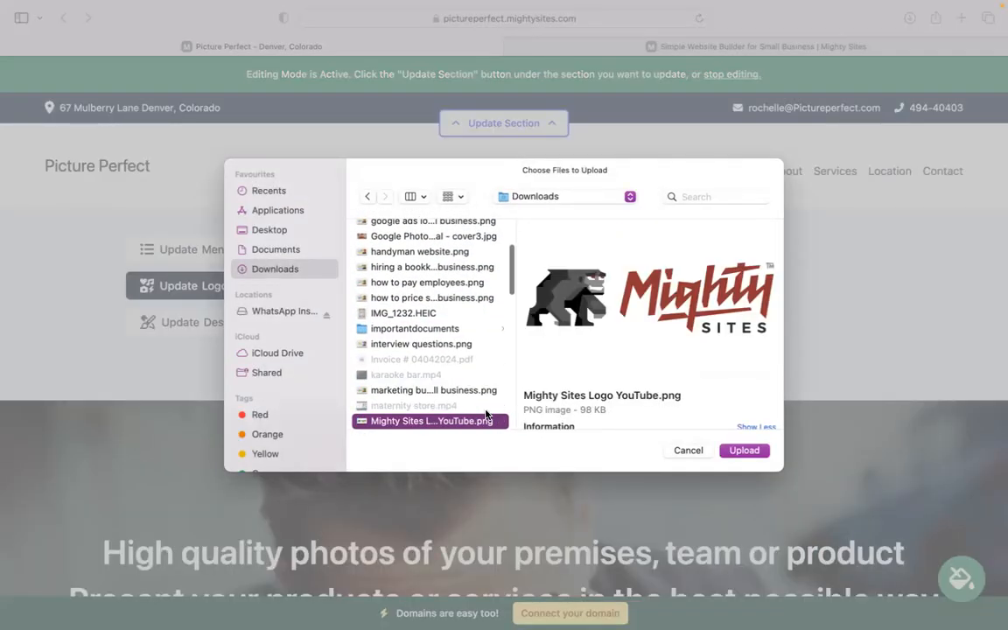
pyautogui.press('Return')
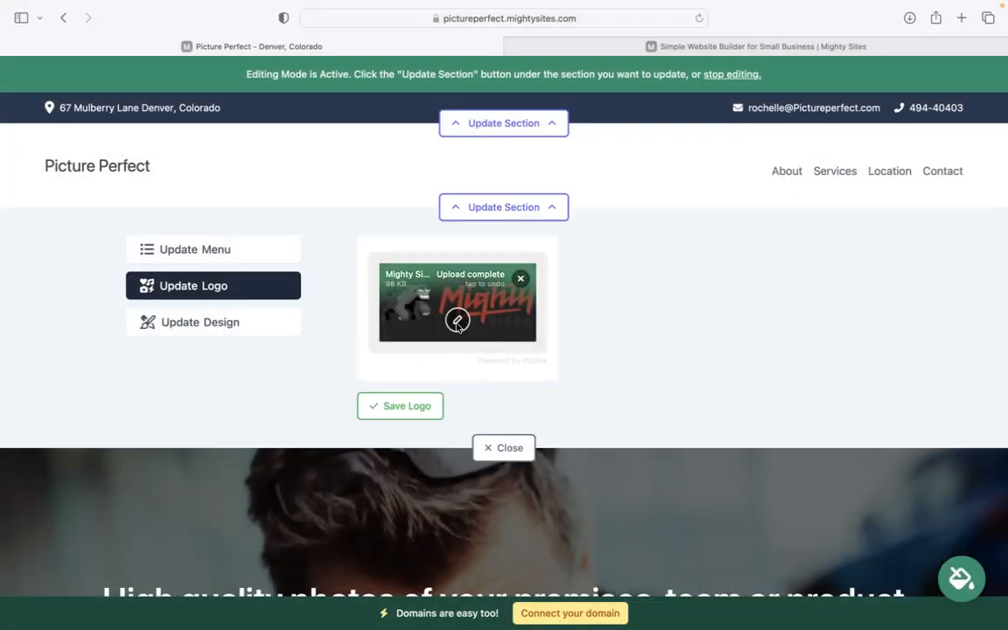
# Save the uploaded logo, make it two sizes bigger and close the header section's editing area
pyautogui.click(416, 405)
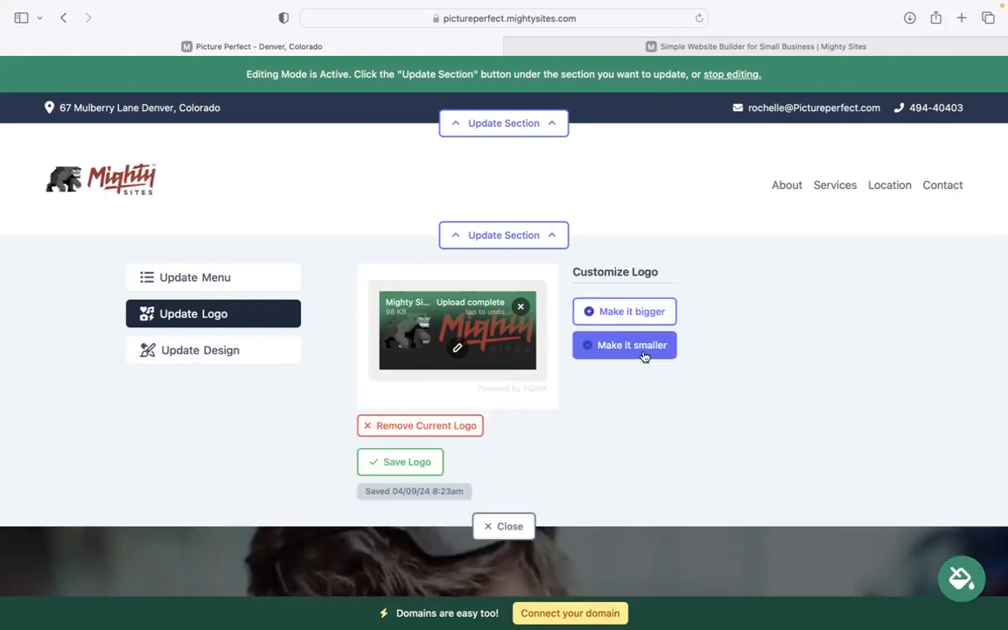
pyautogui.click(604, 308)
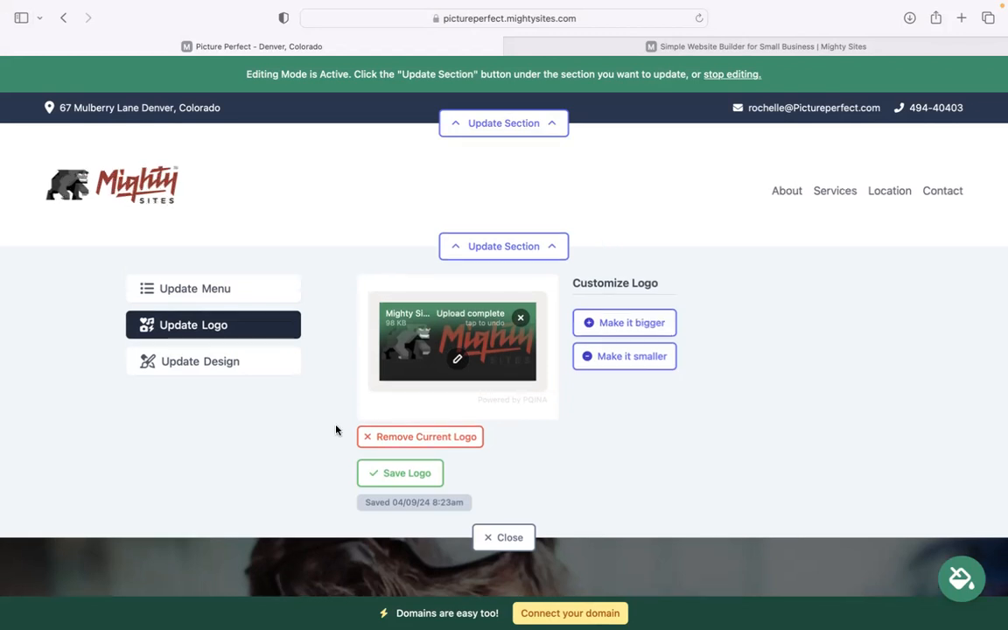
pyautogui.click(495, 548)
# Open the website's theme choices and preview the bright blue theme and the burgundy-on-pink theme
pyautogui.scroll(-10, 329, 199)
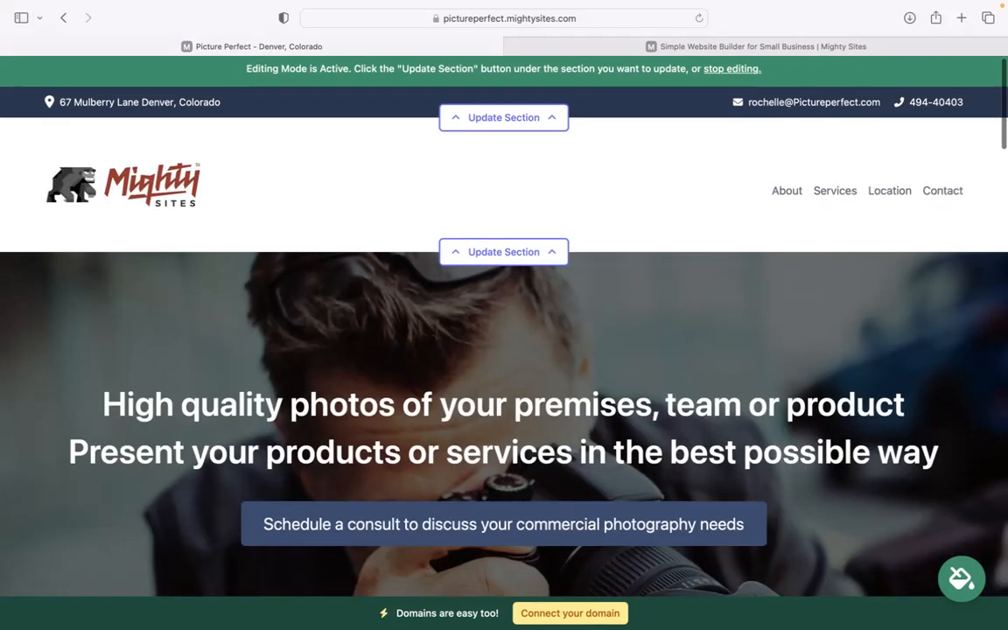
pyautogui.scroll(-5, 504, 341)
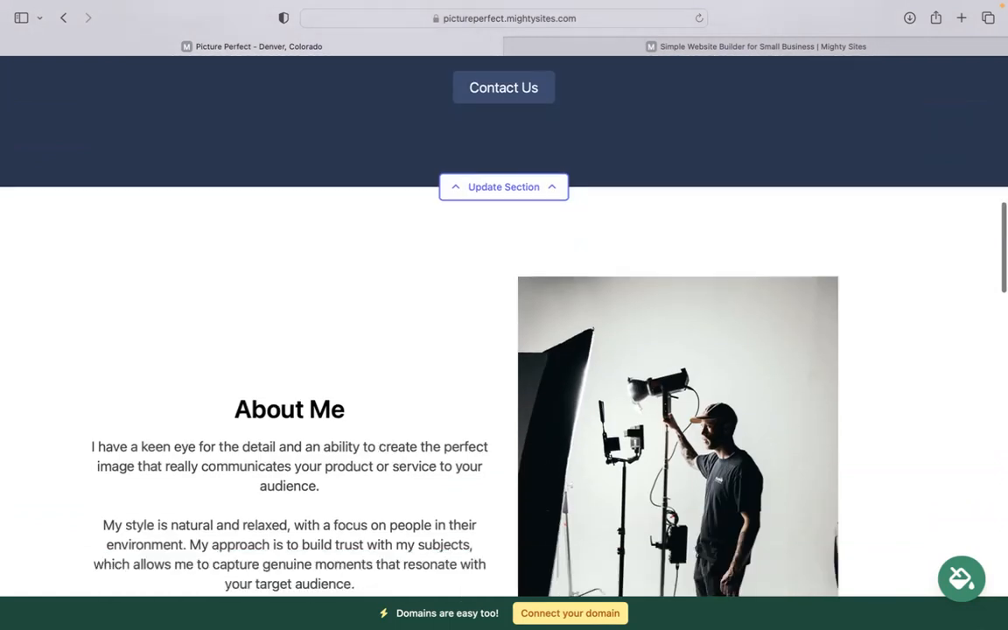
pyautogui.scroll(5, 504, 341)
pyautogui.scroll(2, 504, 341)
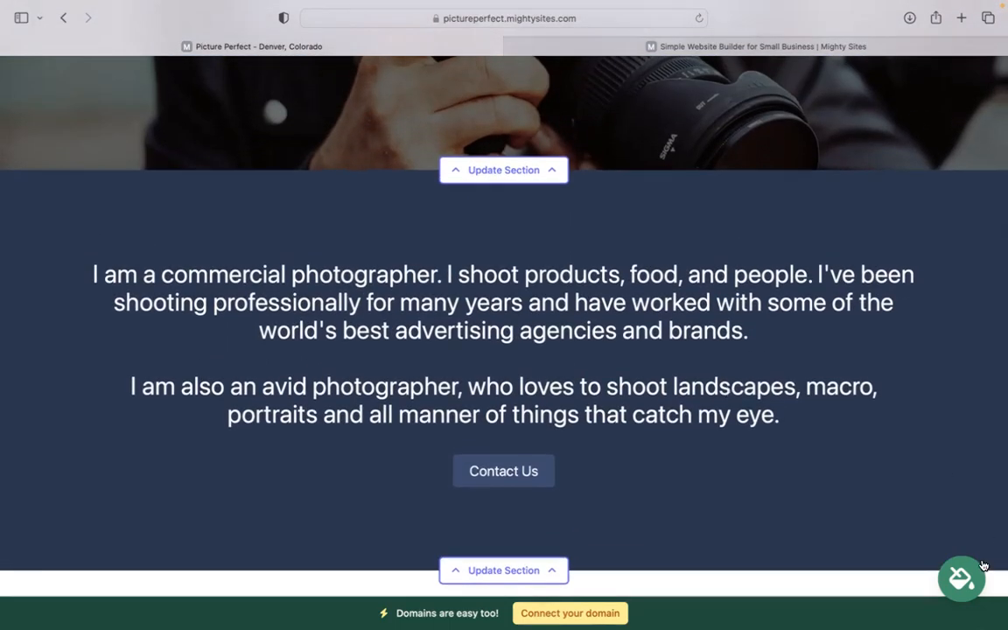
pyautogui.click(978, 572)
pyautogui.click(530, 492)
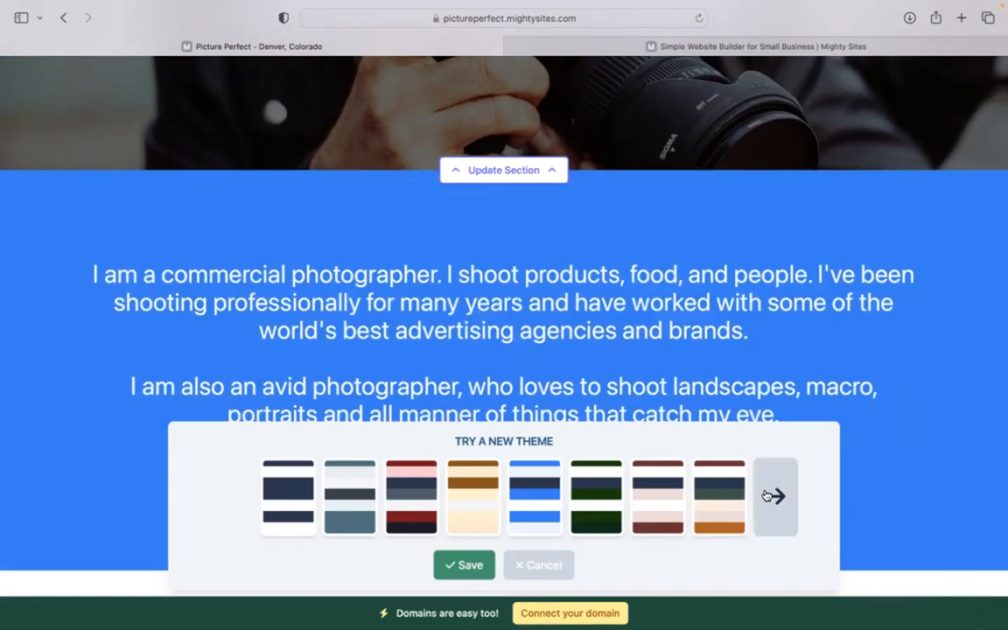
pyautogui.click(770, 495)
pyautogui.click(763, 496)
pyautogui.click(762, 497)
pyautogui.click(762, 497)
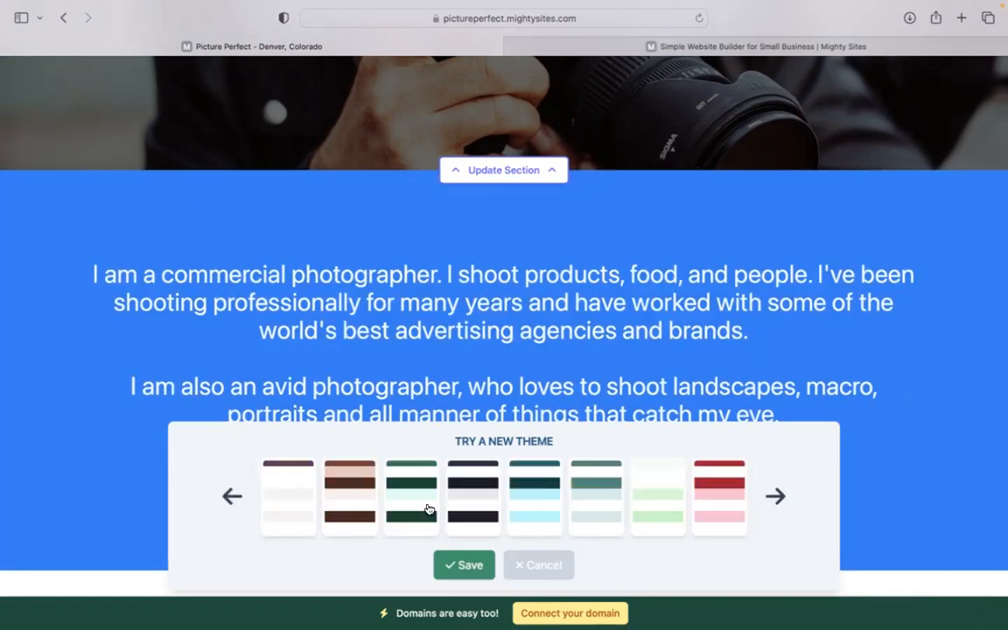
pyautogui.click(617, 499)
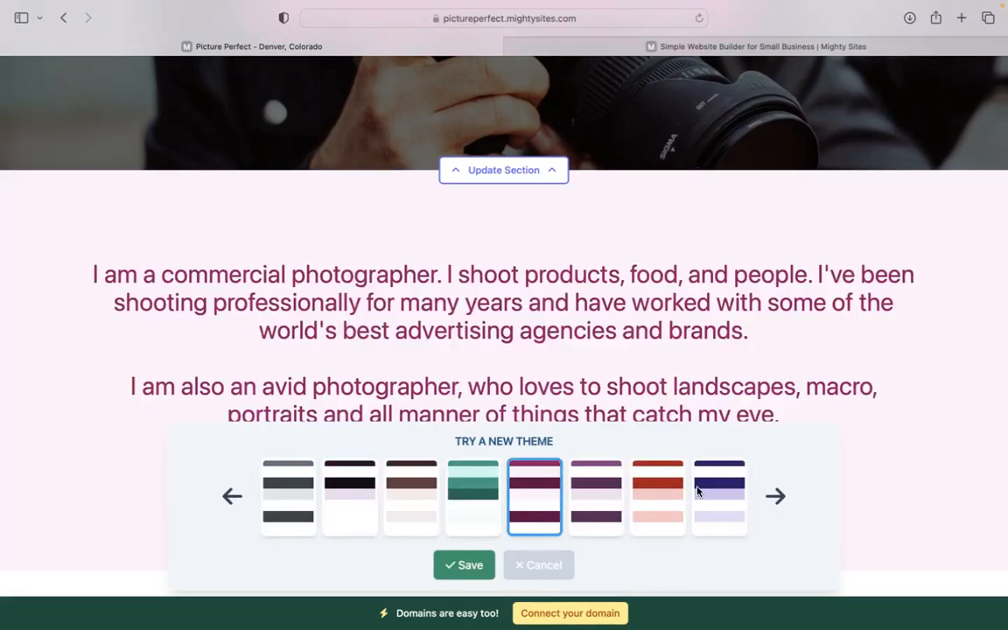
# Apply the slate-blue theme with pale grey-blue section backgrounds to the website and save it
pyautogui.click(774, 497)
pyautogui.click(774, 497)
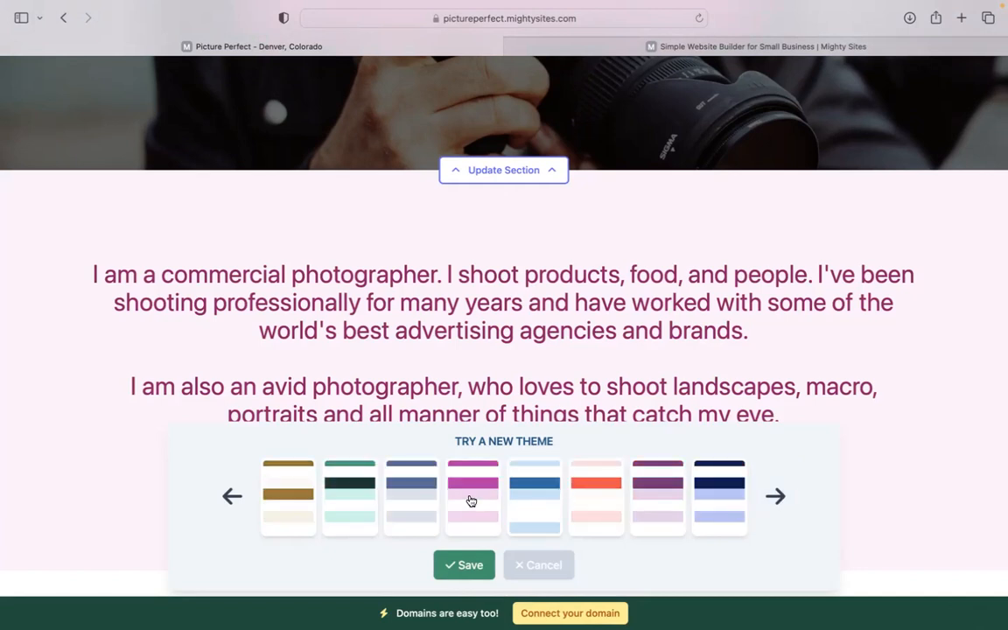
pyautogui.click(415, 500)
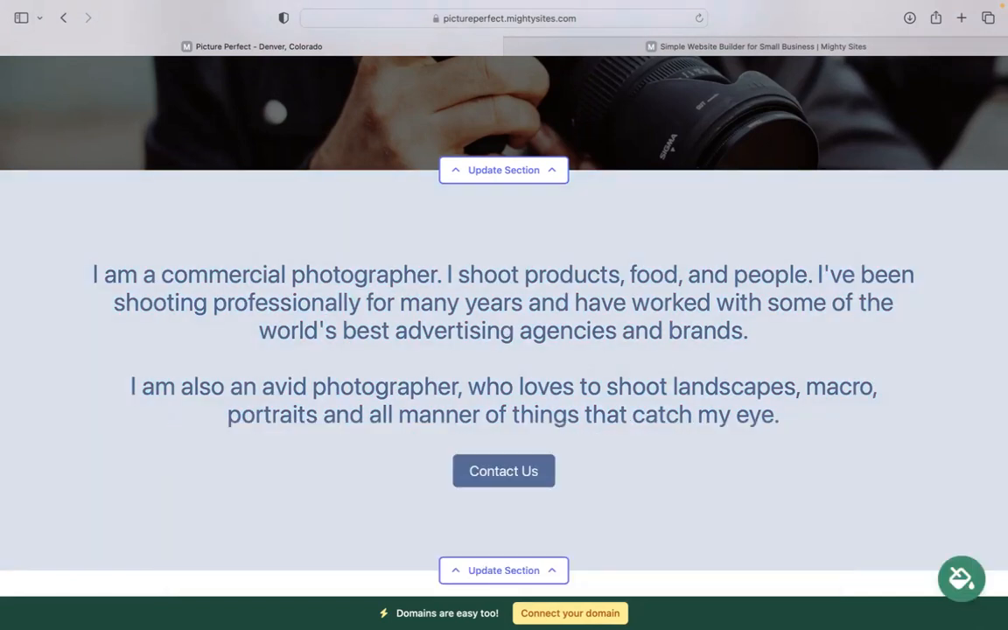
# Review the hero section in the new theme and examine its photo library, upload and Instagram image options
pyautogui.scroll(2, 508, 331)
pyautogui.scroll(2, 504, 315)
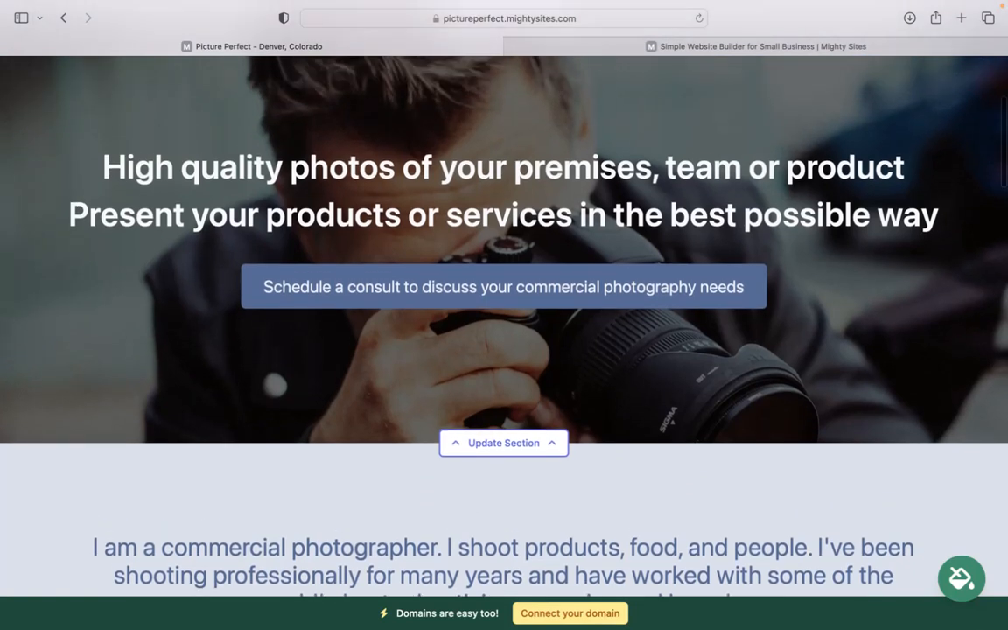
pyautogui.scroll(-4, 504, 315)
pyautogui.scroll(3, 504, 315)
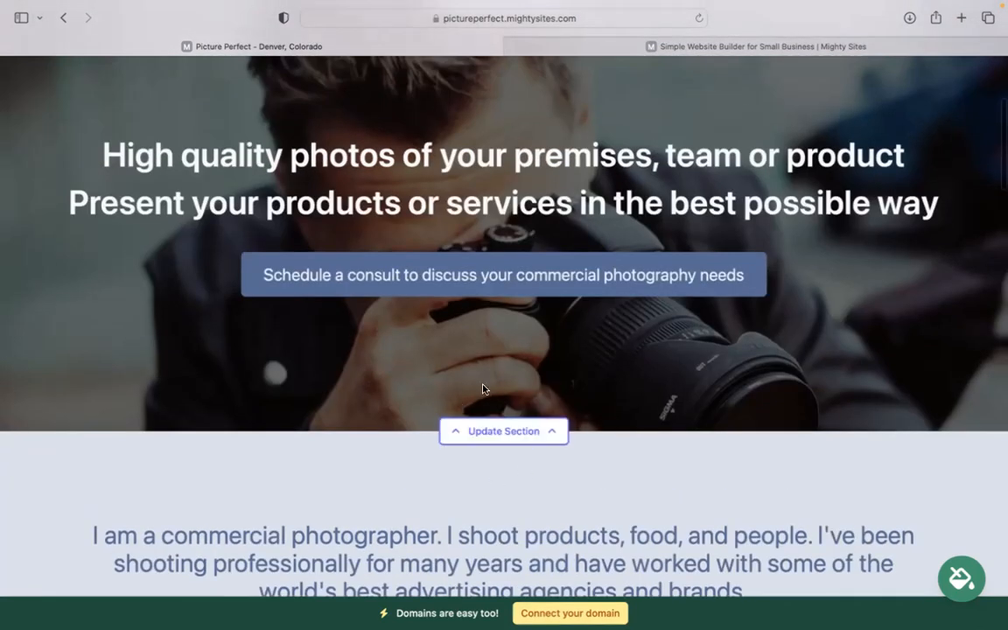
pyautogui.click(505, 429)
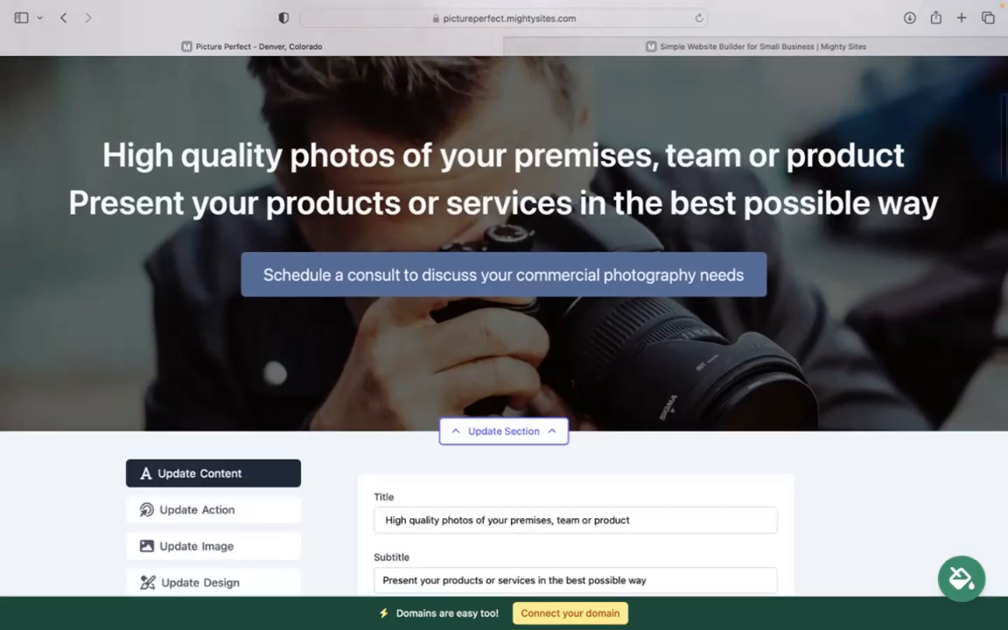
pyautogui.scroll(-4, 254, 394)
pyautogui.click(276, 386)
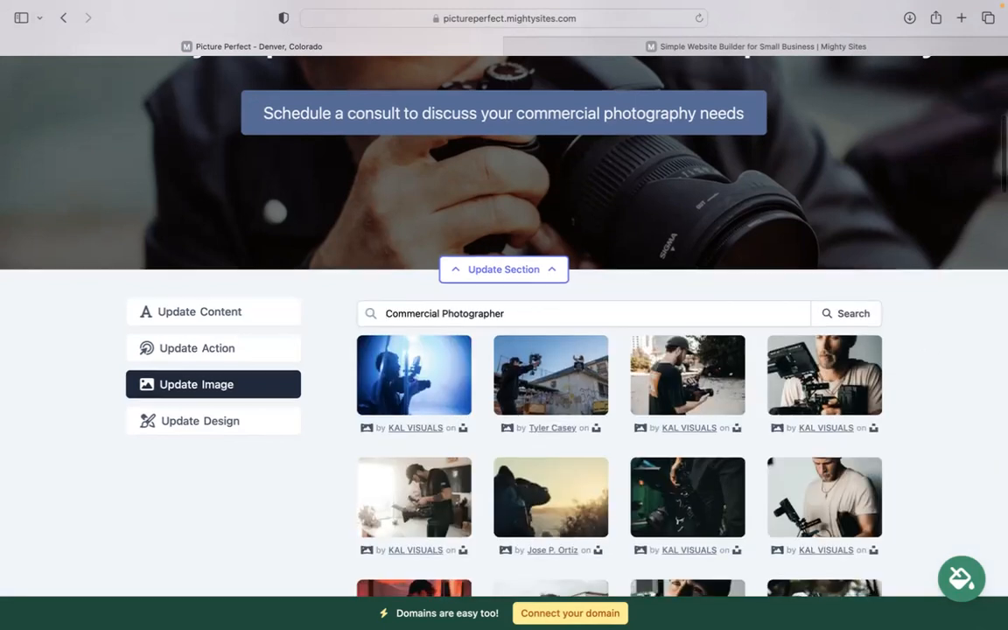
pyautogui.scroll(-5, 920, 344)
pyautogui.scroll(-1, 675, 475)
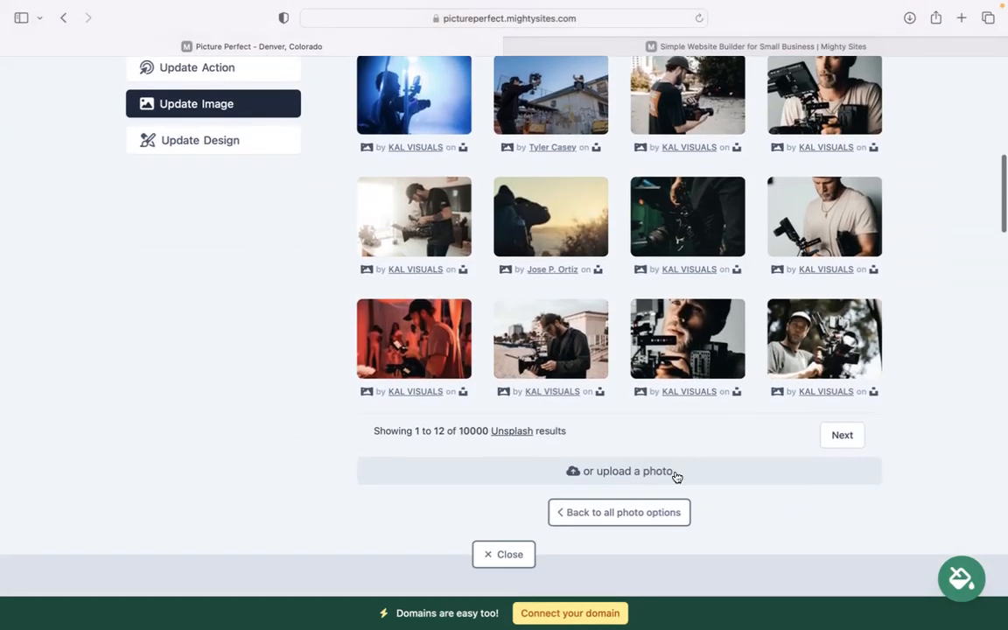
pyautogui.click(642, 513)
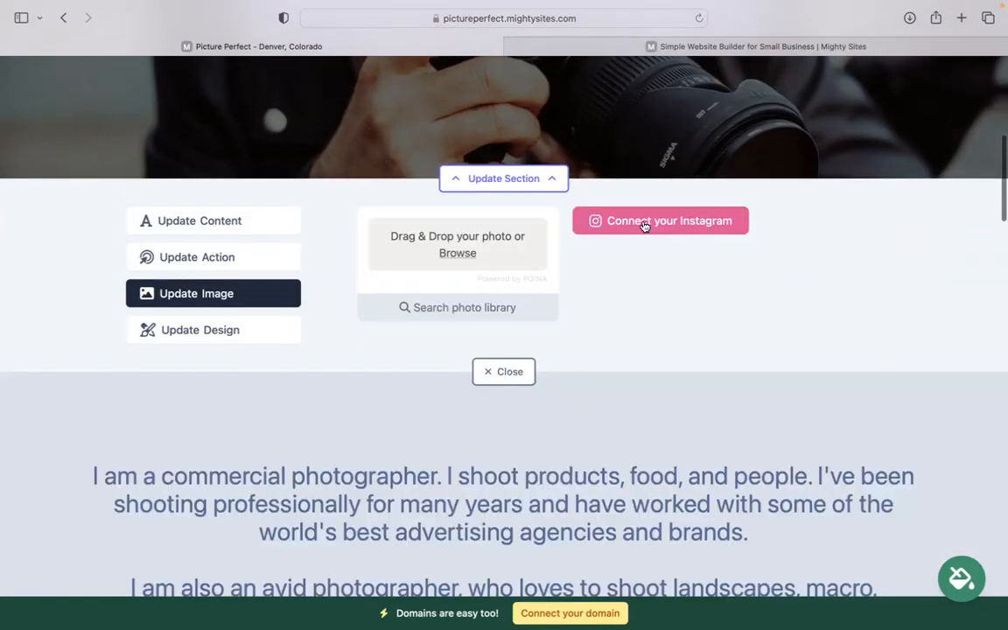
# Shorten the hero section's action button text to "Schedule a consult" and check it on the hero image
pyautogui.click(178, 262)
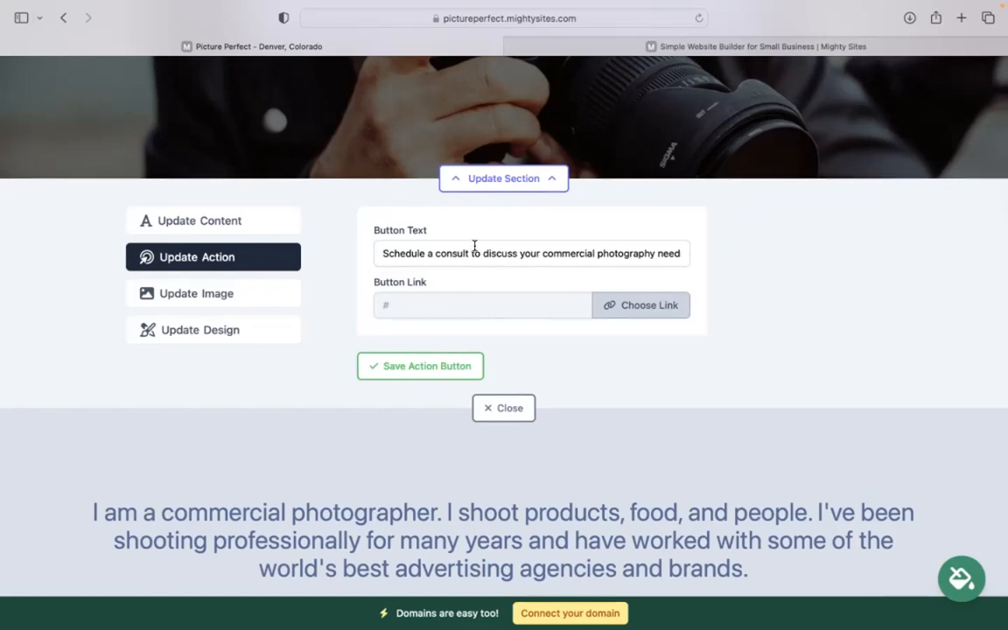
pyautogui.moveTo(475, 252); pyautogui.dragTo(818, 246)
pyautogui.press('BackSpace')
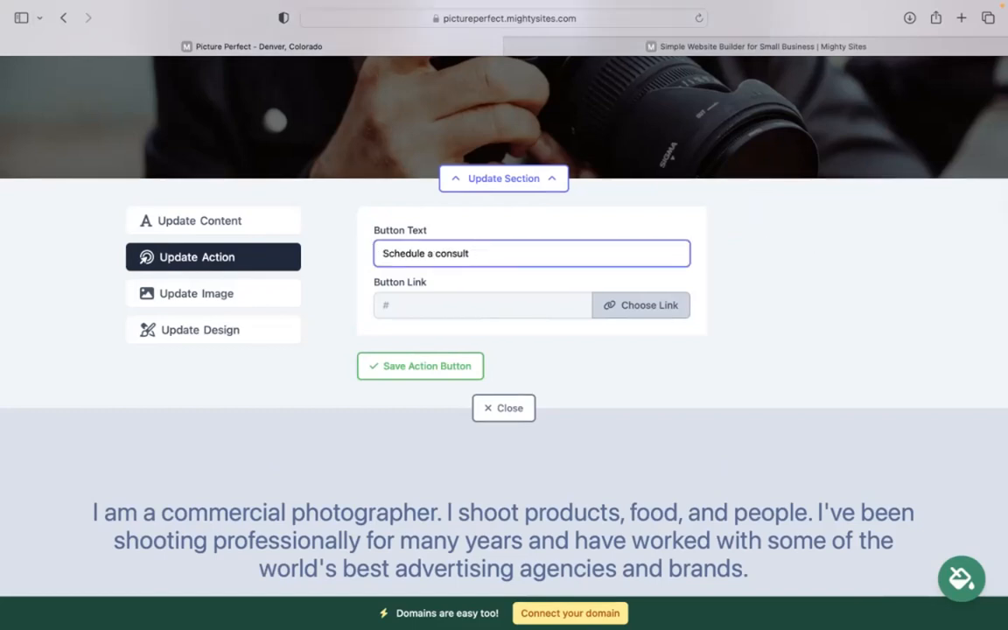
pyautogui.click(626, 204)
pyautogui.scroll(4, 420, 152)
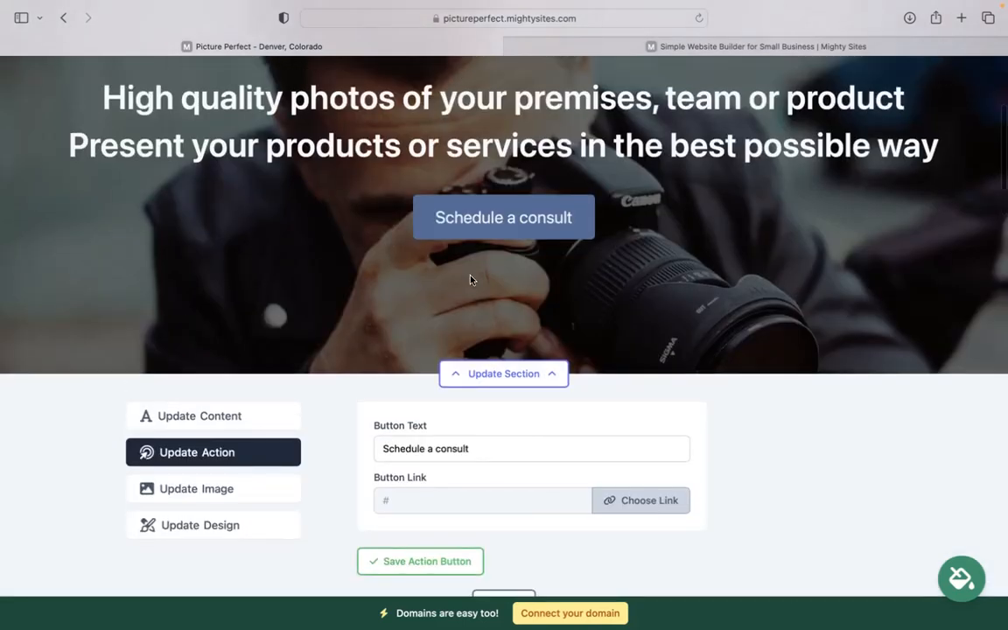
# Examine the hero button's link options, including Another Website, cancel without choosing a link and close the section's editing area
pyautogui.moveTo(488, 455); pyautogui.dragTo(366, 451)
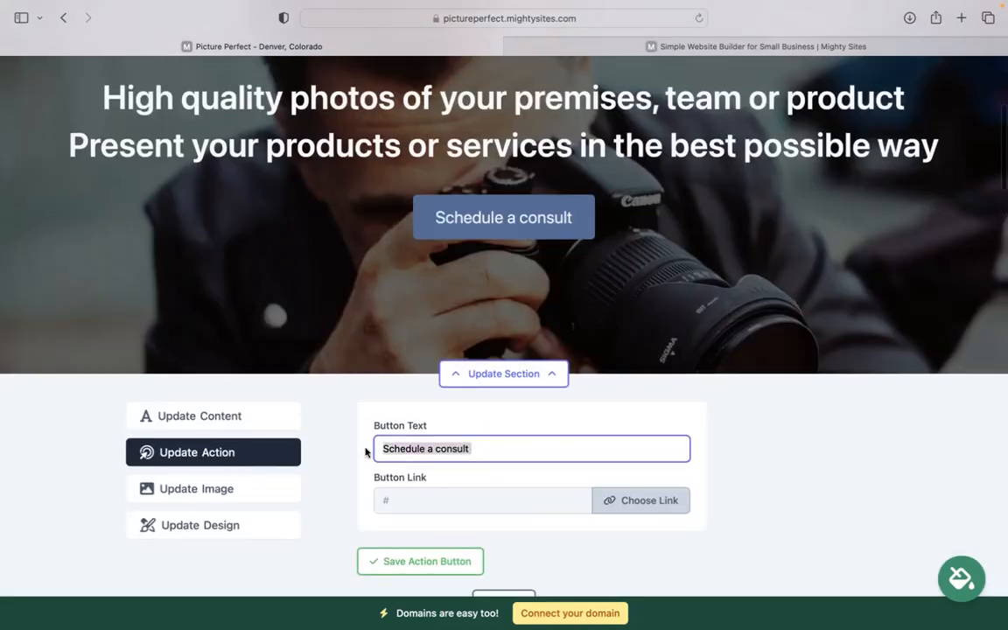
pyautogui.click(610, 501)
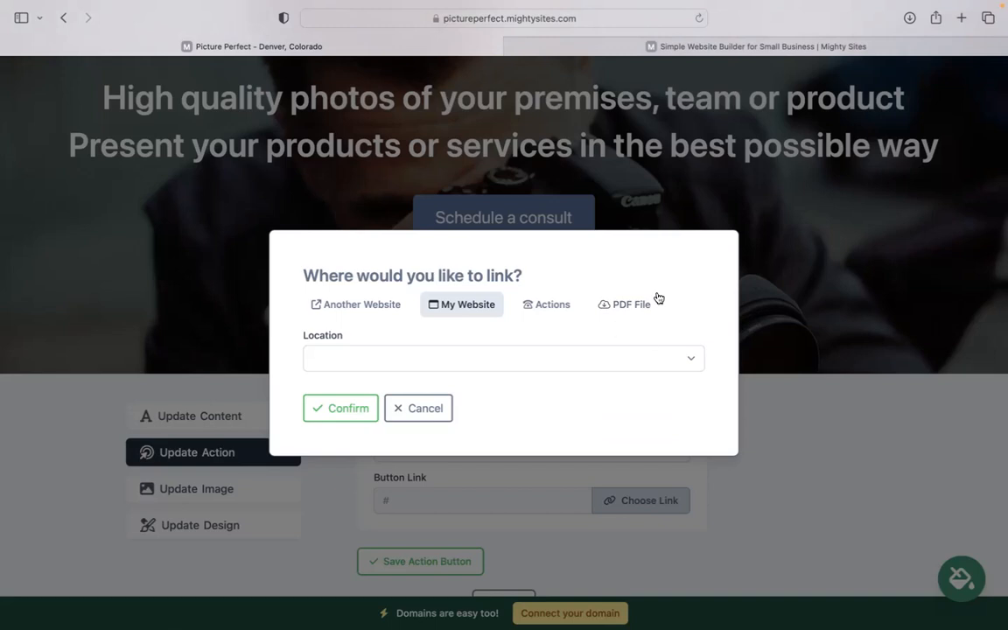
pyautogui.click(357, 303)
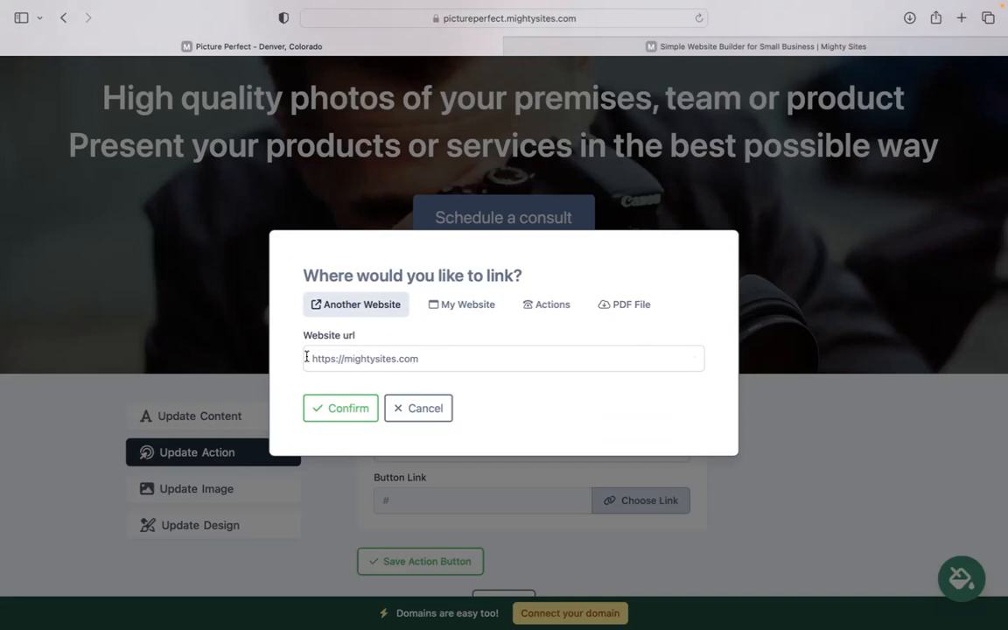
pyautogui.click(416, 409)
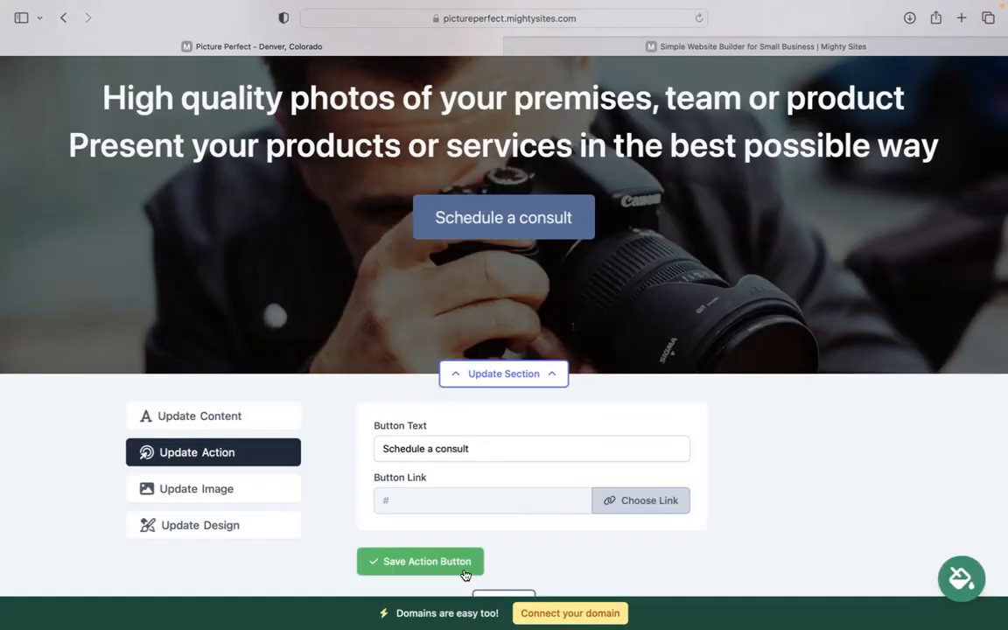
pyautogui.scroll(-2, 503, 542)
pyautogui.click(504, 541)
# Open the address section near the page end for editing and examine its name, contact and location fields
pyautogui.scroll(-20, 503, 437)
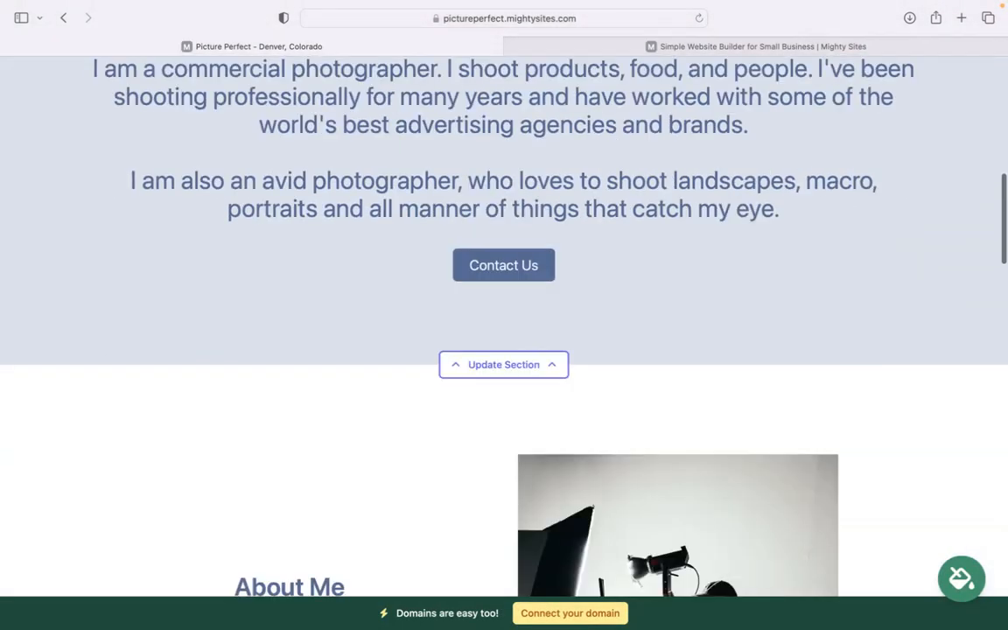
pyautogui.scroll(-20, 503, 350)
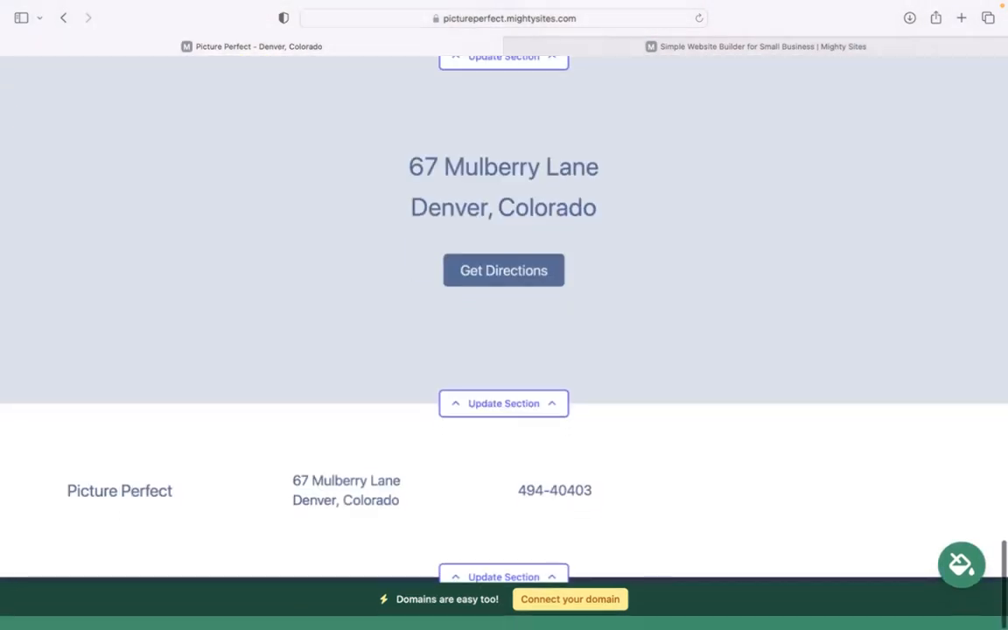
pyautogui.click(503, 416)
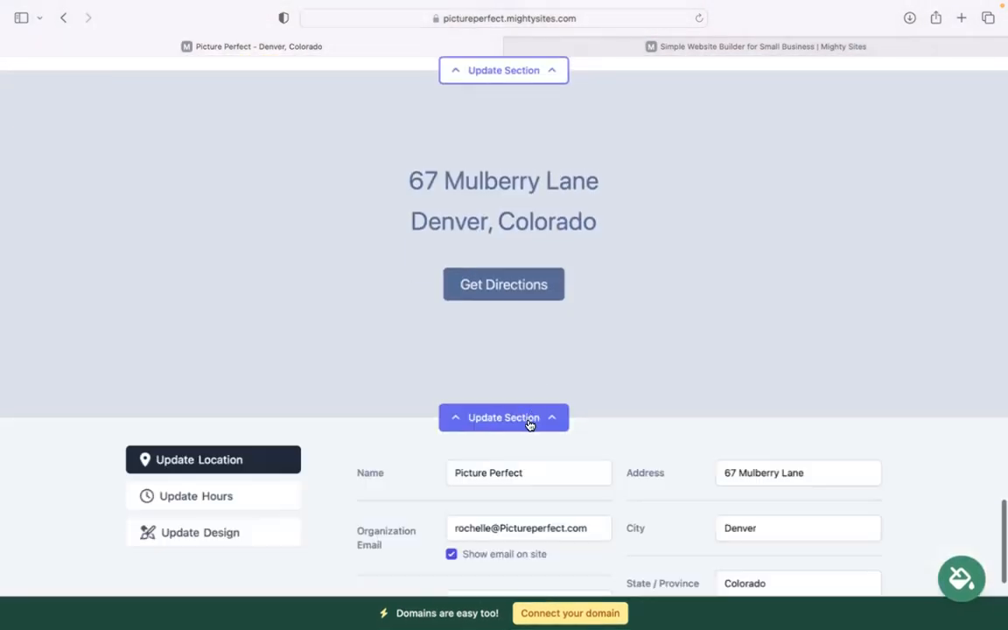
pyautogui.scroll(-3, 328, 313)
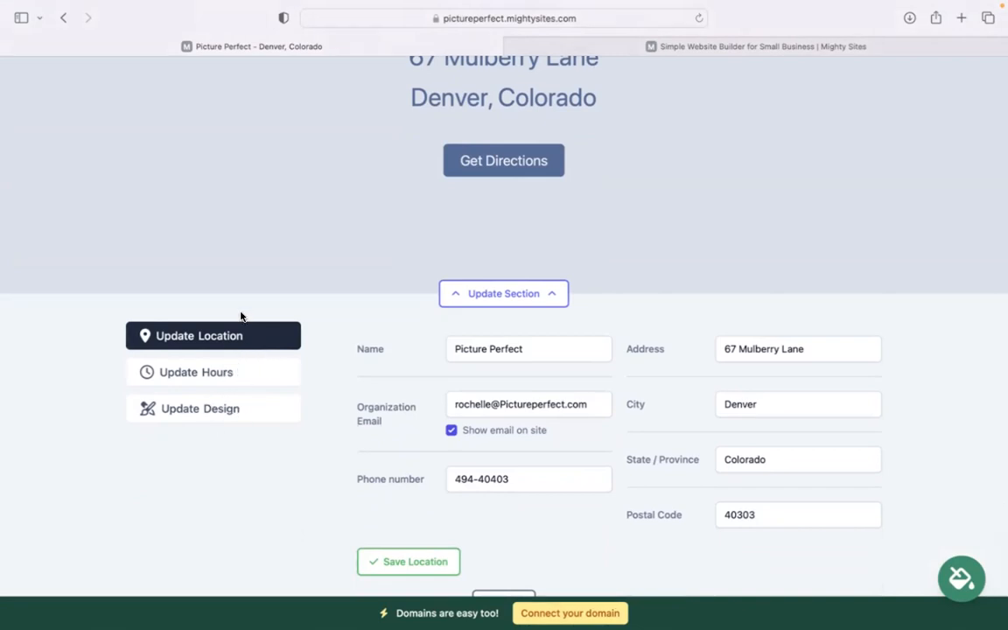
pyautogui.scroll(-3, 418, 371)
pyautogui.scroll(6, 419, 371)
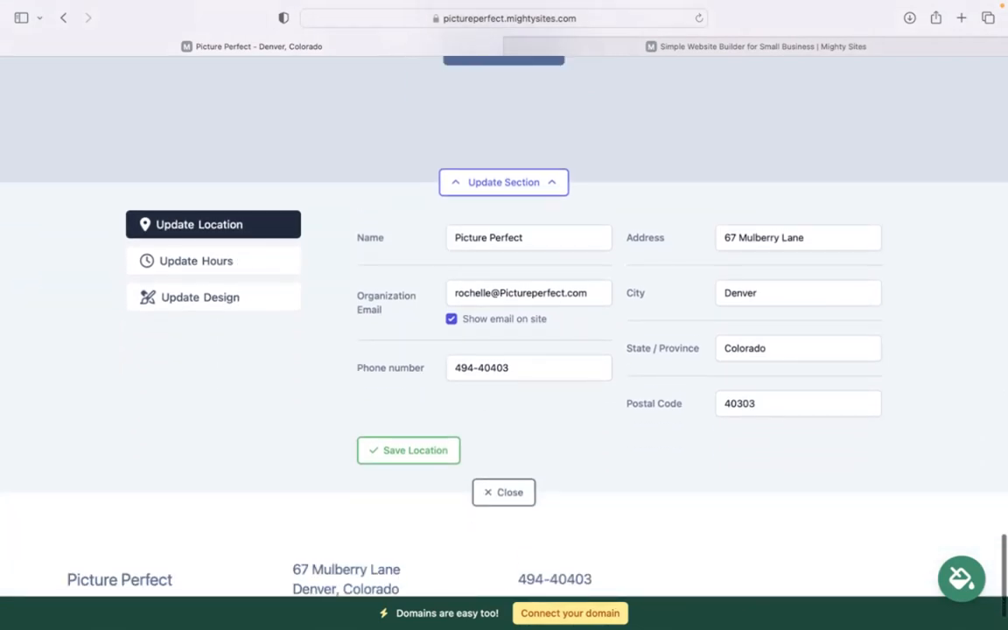
# Review the website from the services section up to the hero section, then back down to the camera photo section
pyautogui.scroll(7, 418, 371)
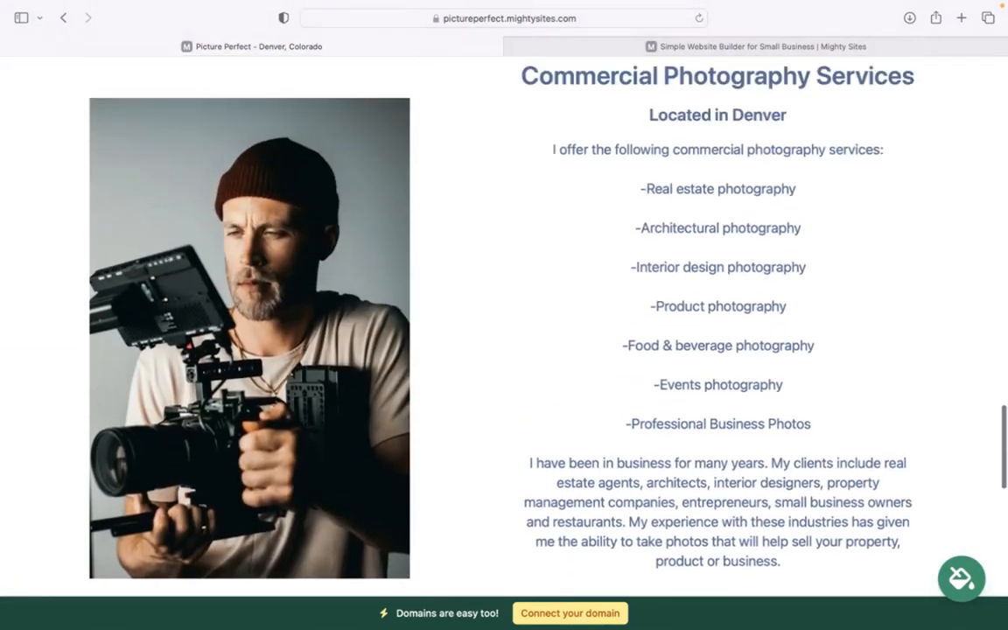
pyautogui.scroll(3, 418, 371)
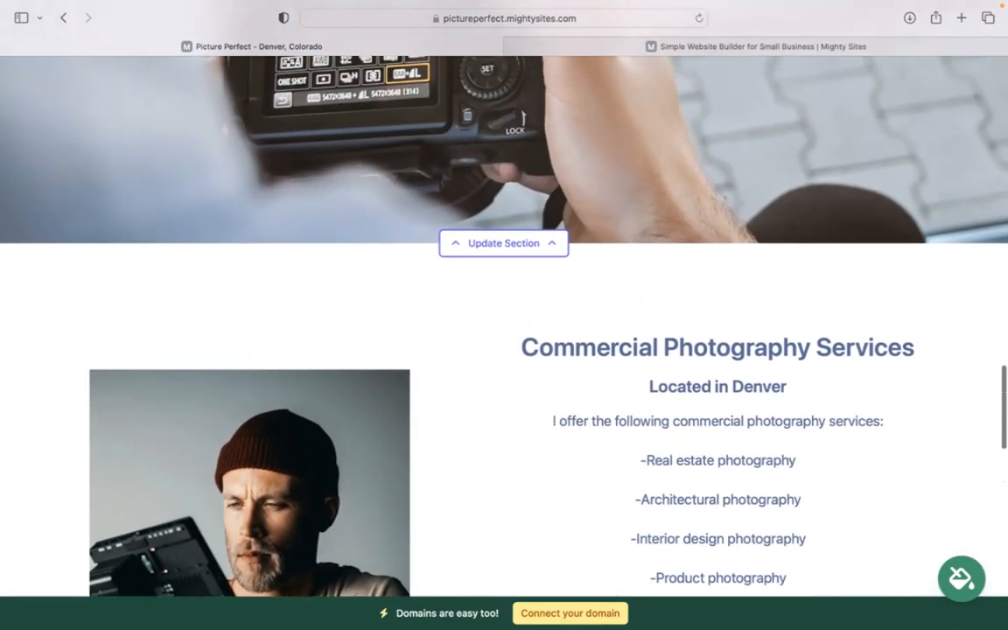
pyautogui.scroll(3, 616, 476)
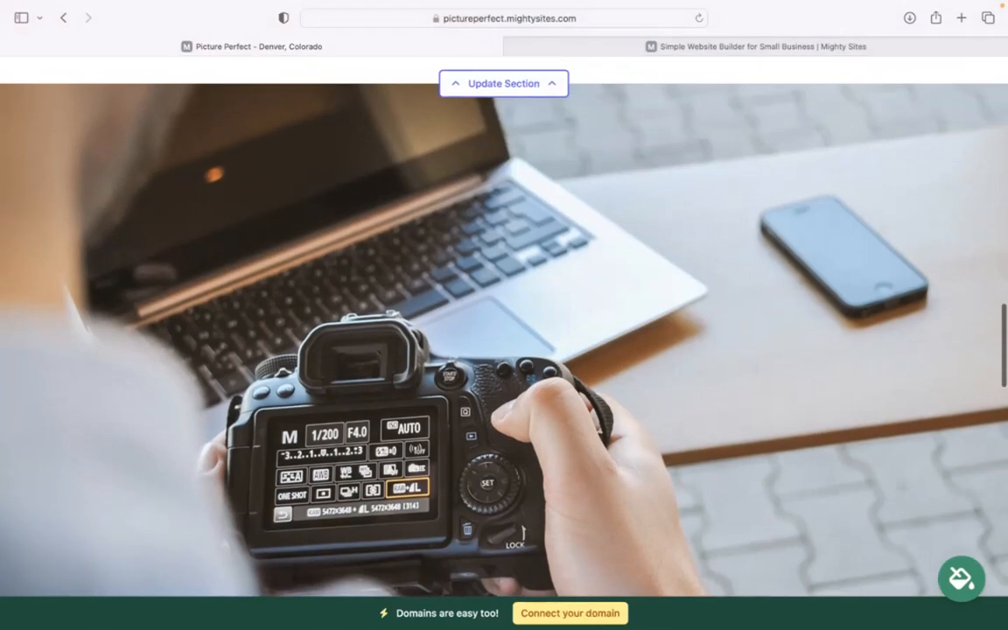
pyautogui.scroll(6, 602, 614)
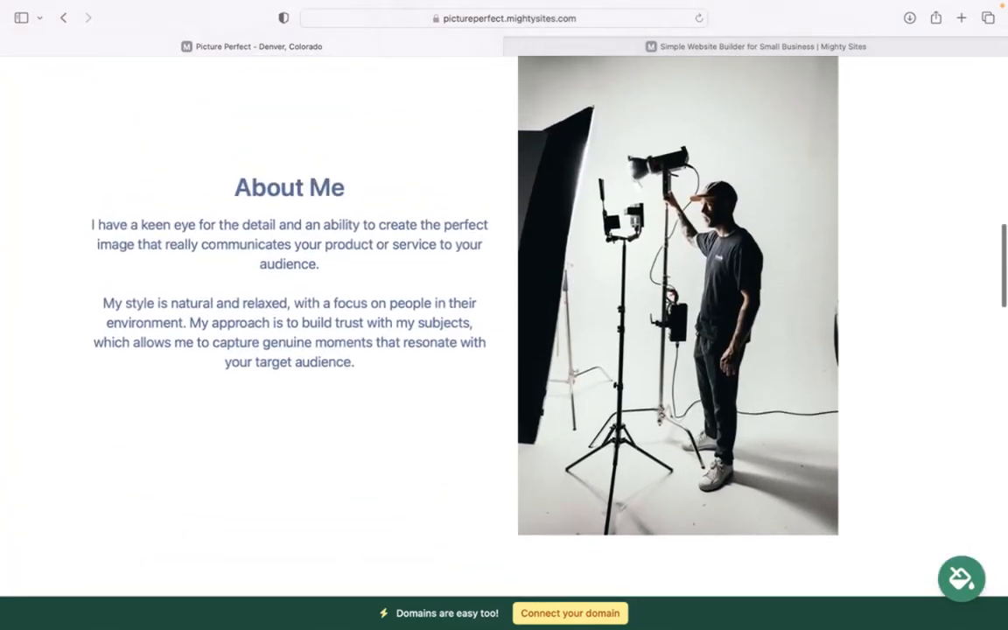
pyautogui.scroll(-7, 504, 315)
pyautogui.scroll(7, 504, 315)
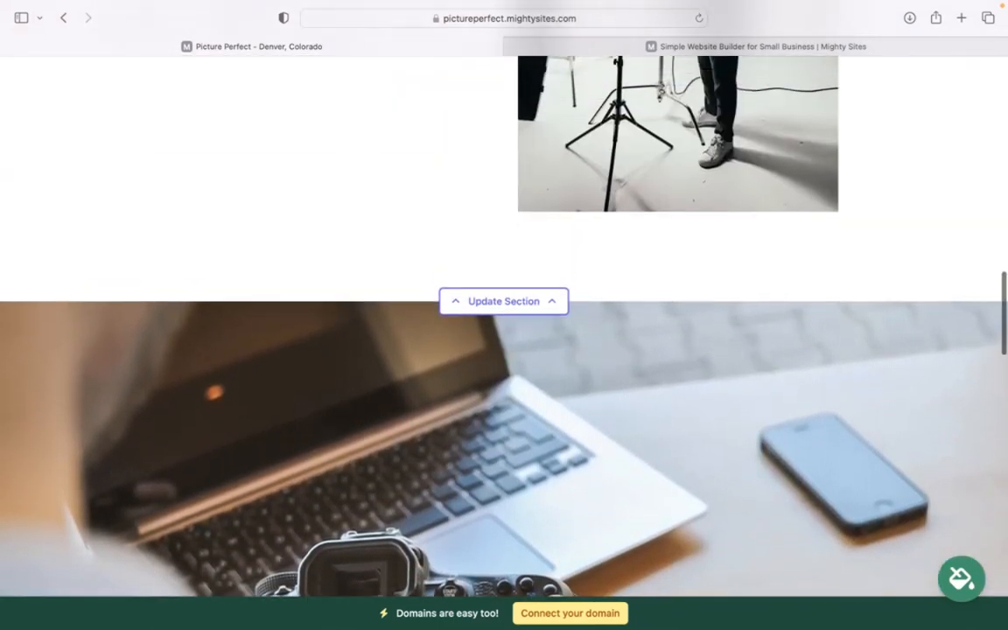
pyautogui.scroll(8, 504, 315)
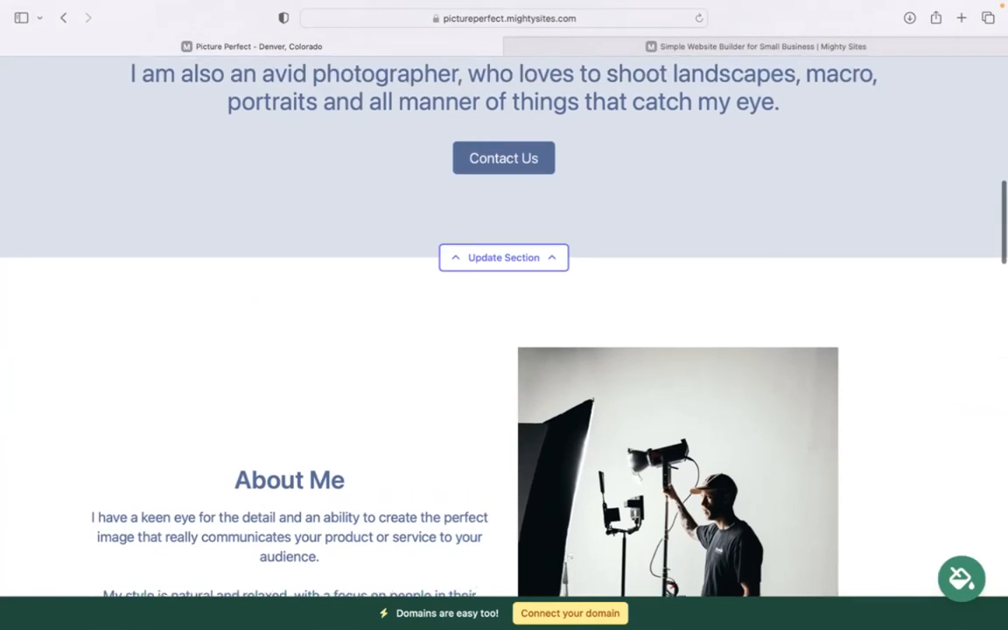
pyautogui.scroll(1, 504, 315)
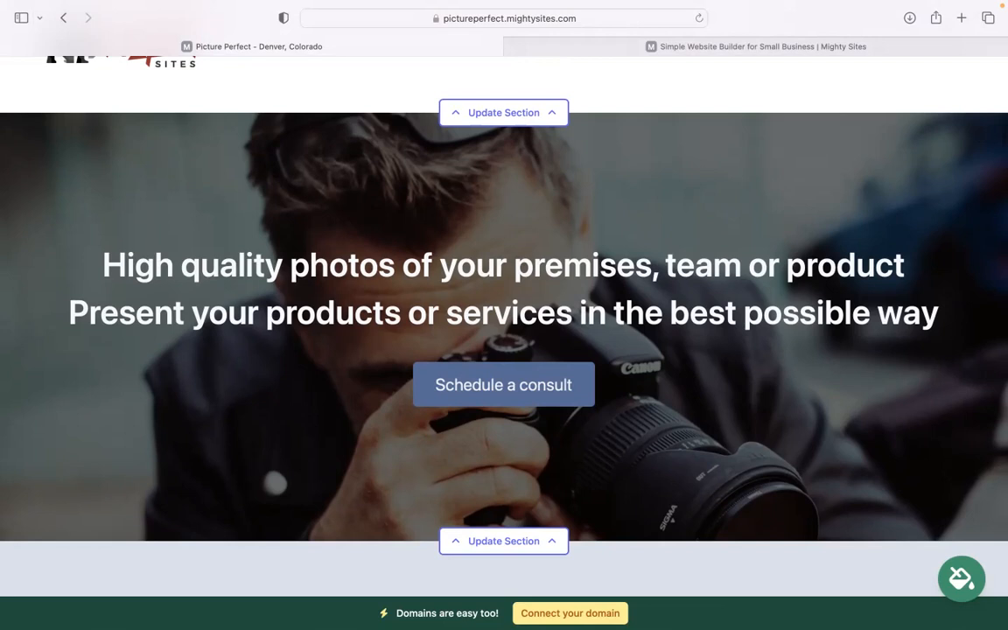
pyautogui.scroll(-20, 504, 350)
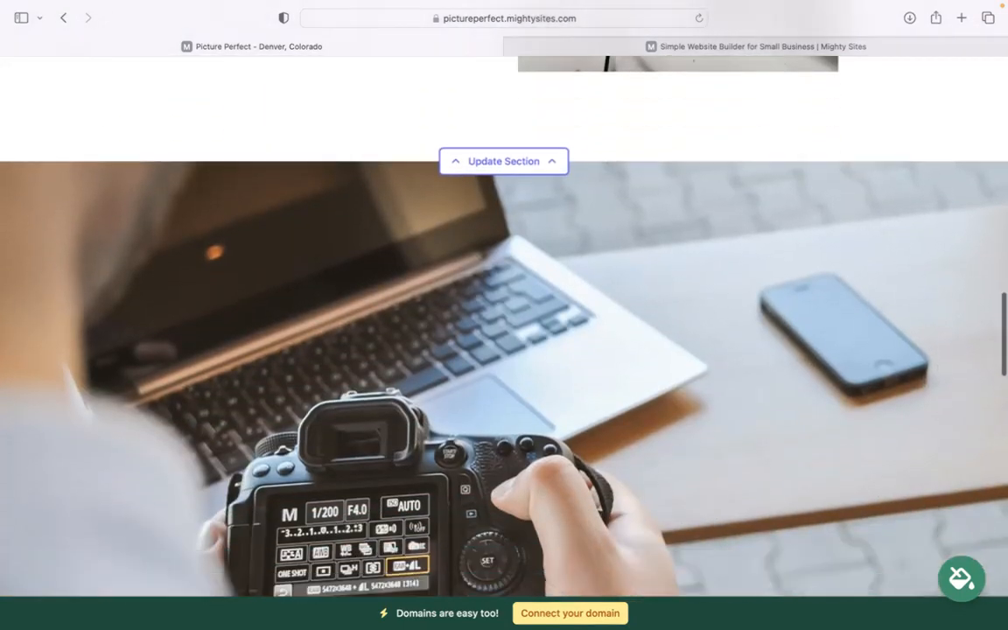
pyautogui.scroll(-4, 732, 445)
pyautogui.moveTo(700, 6)
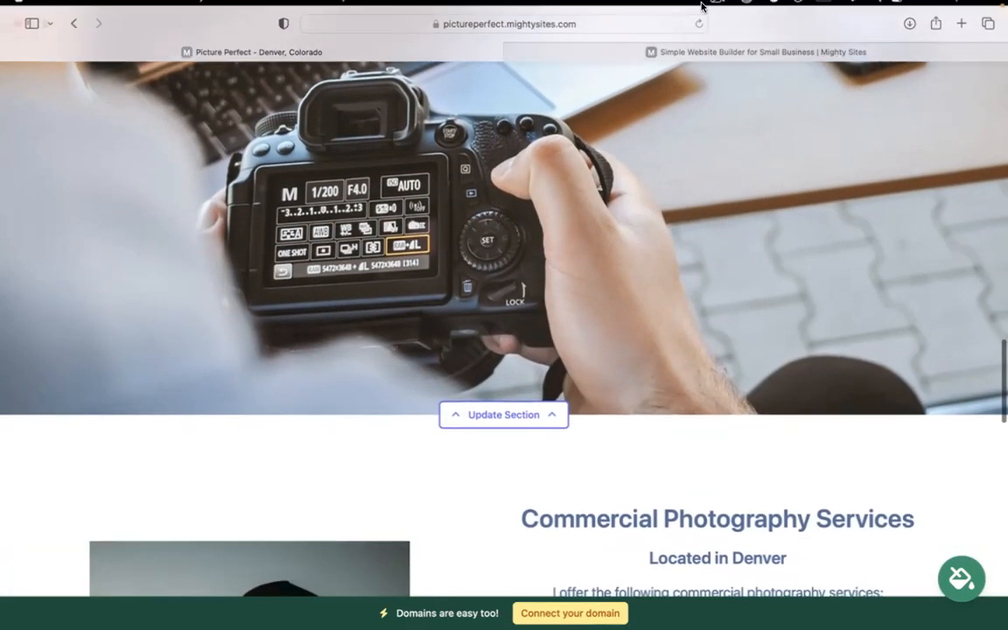